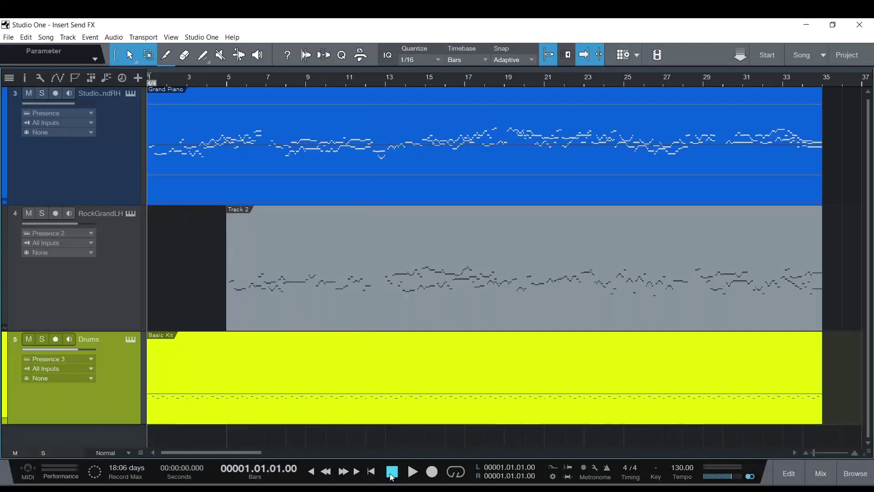
Play the song from the start and stop it near bar 6 (00006.04.03.79).
{"action": "left_click", "coordinate": [412, 472]}
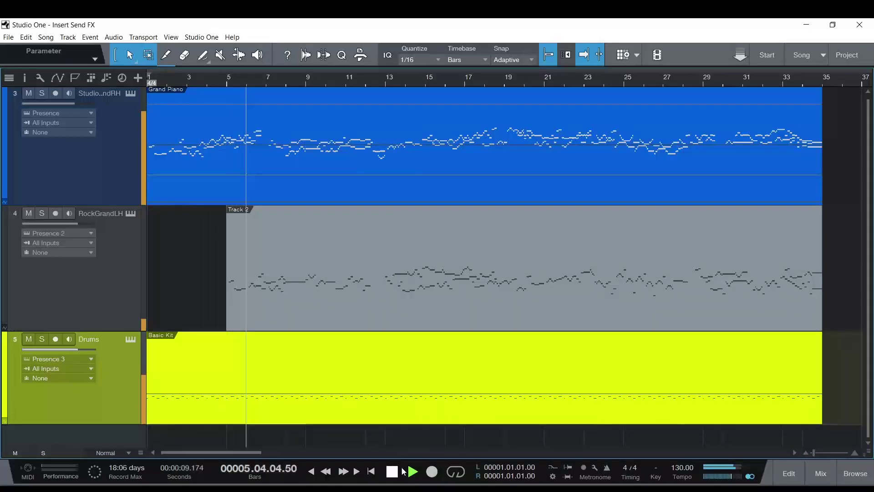
{"action": "left_click", "coordinate": [393, 472]}
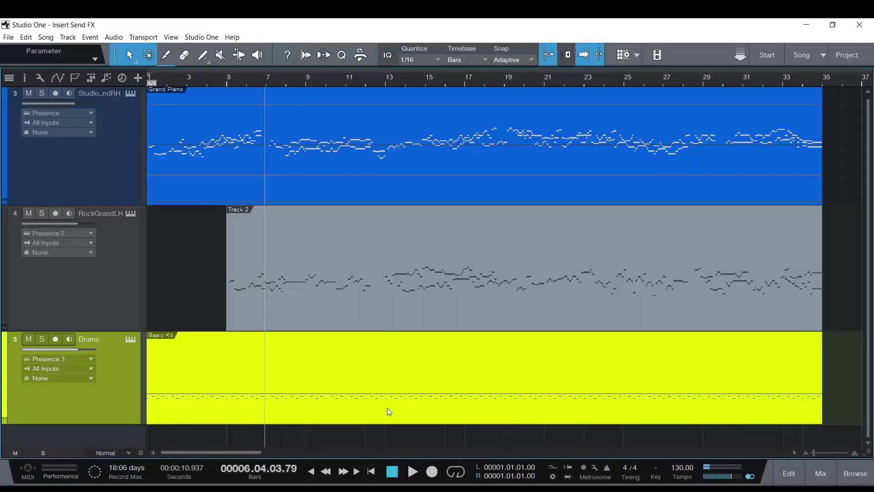
Show the track Inspector and select the Studio Grand RH, RockGrandLH and Drums tracks in turn.
{"action": "left_click", "coordinate": [821, 473]}
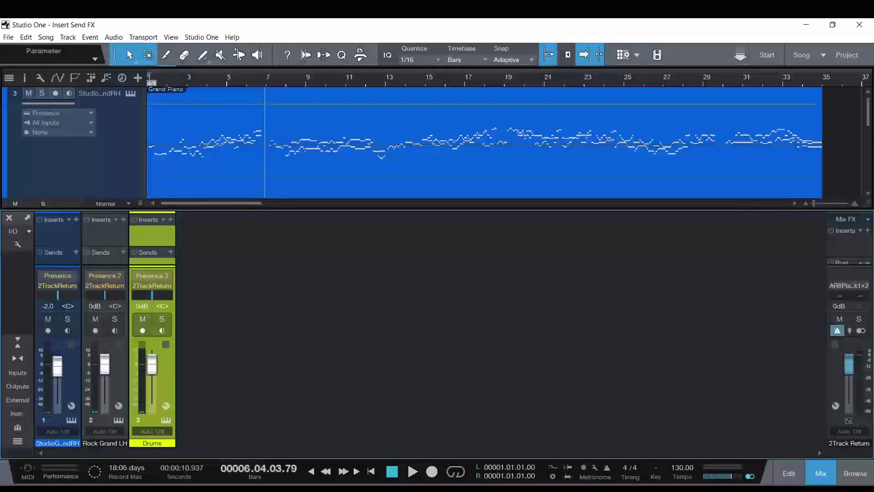
{"action": "left_click", "coordinate": [821, 473]}
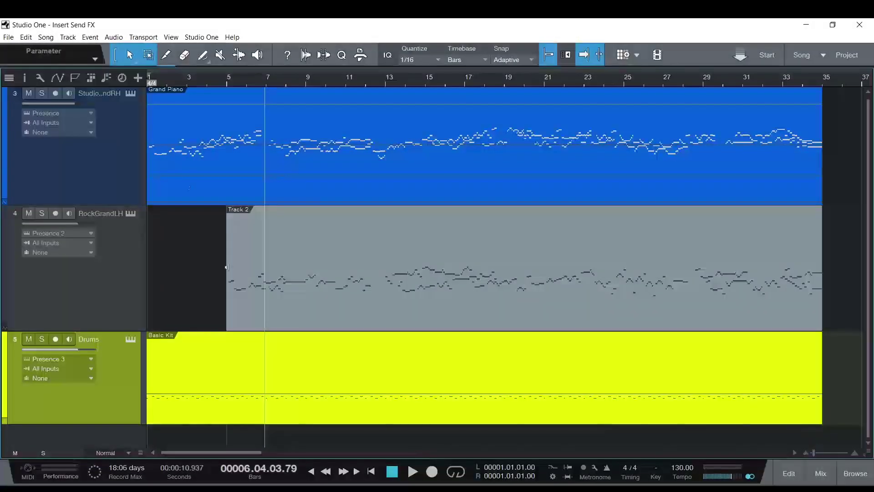
{"action": "left_click", "coordinate": [24, 78]}
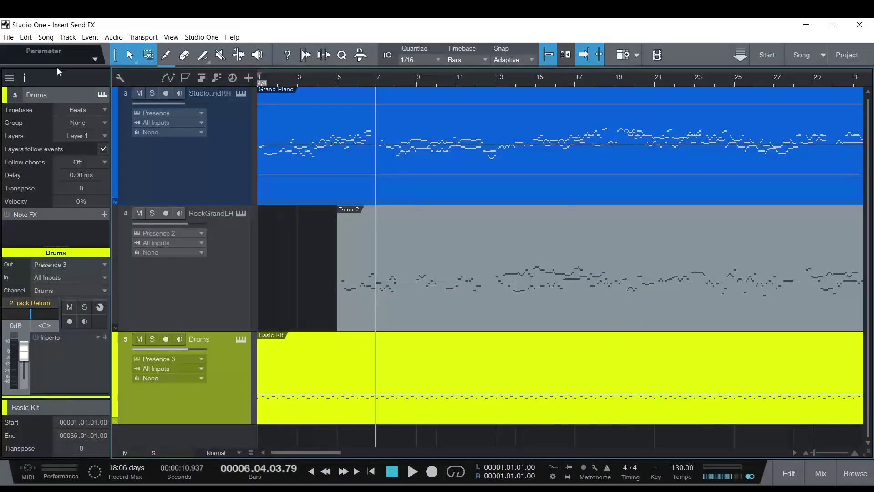
{"action": "left_click", "coordinate": [171, 170]}
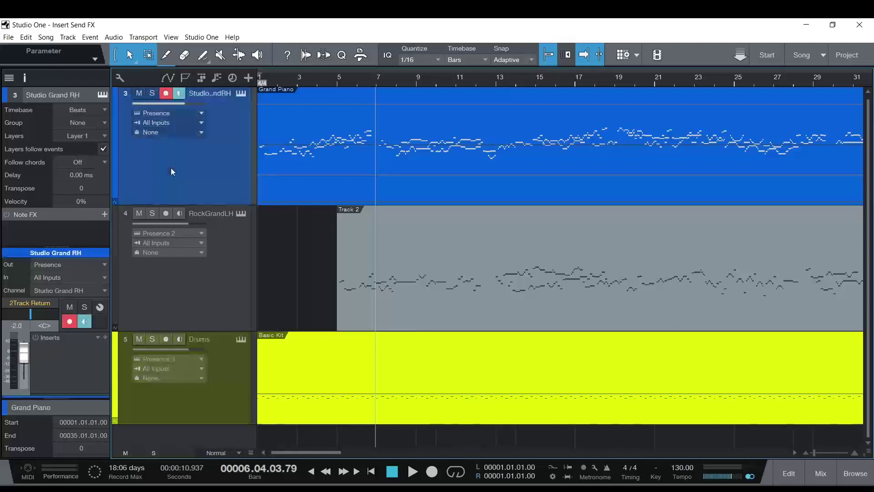
{"action": "left_click", "coordinate": [226, 310]}
{"action": "left_click", "coordinate": [217, 386]}
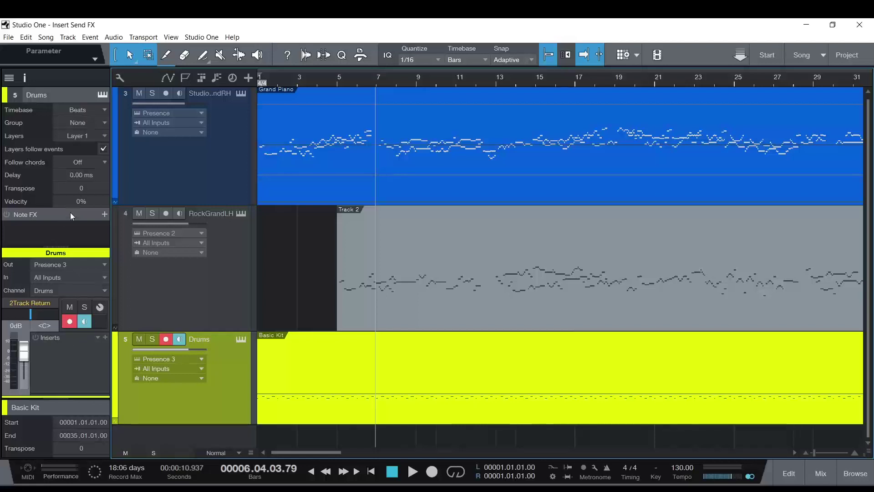
{"action": "left_click_drag", "start_coordinate": [64, 248], "coordinate": [63, 153]}
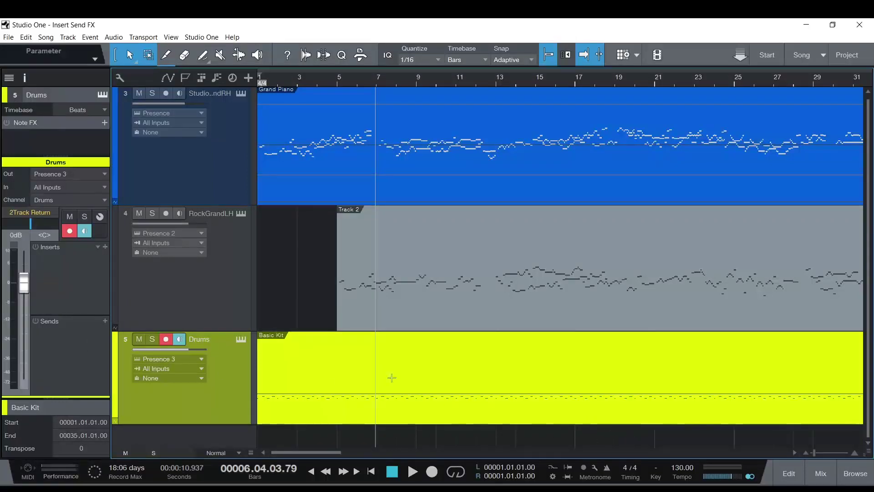
{"action": "left_click", "coordinate": [200, 297]}
{"action": "left_click", "coordinate": [208, 180]}
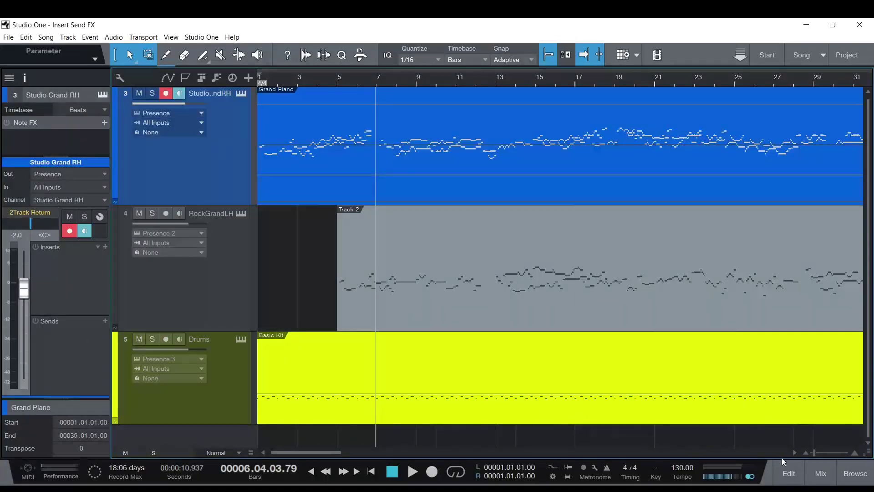
Open the mixer console, hide the Inspector, and enlarge the mixer over the track editor.
{"action": "left_click", "coordinate": [820, 472]}
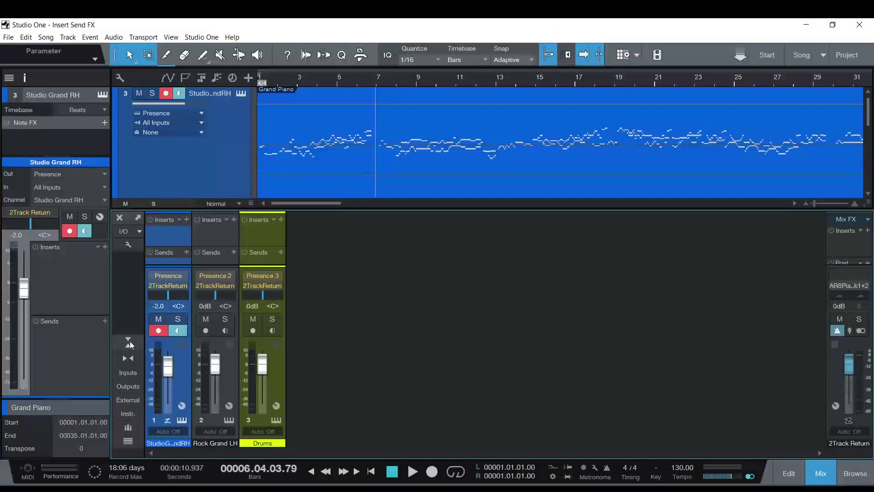
{"action": "left_click", "coordinate": [130, 340]}
{"action": "left_click", "coordinate": [129, 340]}
{"action": "left_click", "coordinate": [10, 78]}
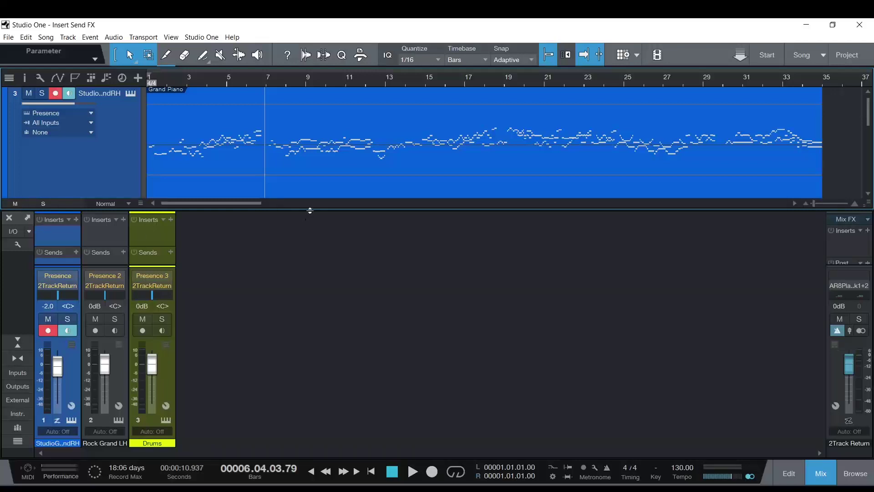
{"action": "left_click_drag", "start_coordinate": [310, 211], "coordinate": [302, 104]}
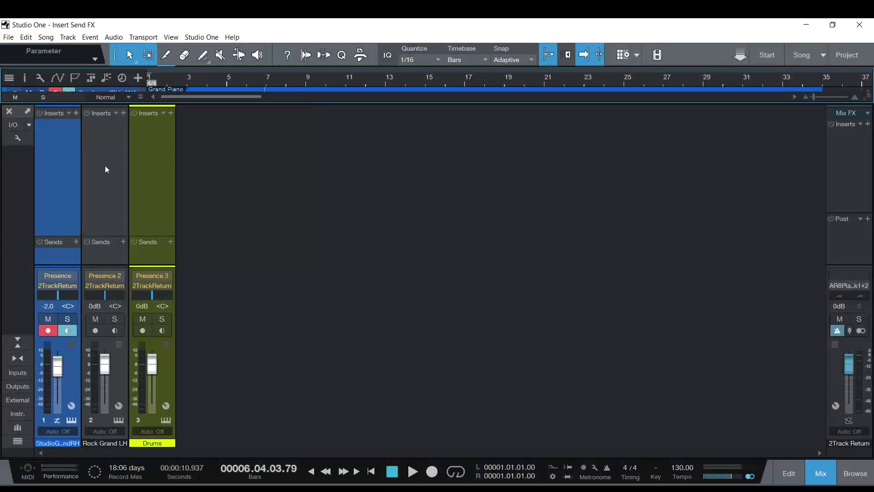
Resize the channels' Inserts, Sends and fader areas so Sends are tall and visible.
{"action": "left_click_drag", "start_coordinate": [80, 237], "coordinate": [100, 268]}
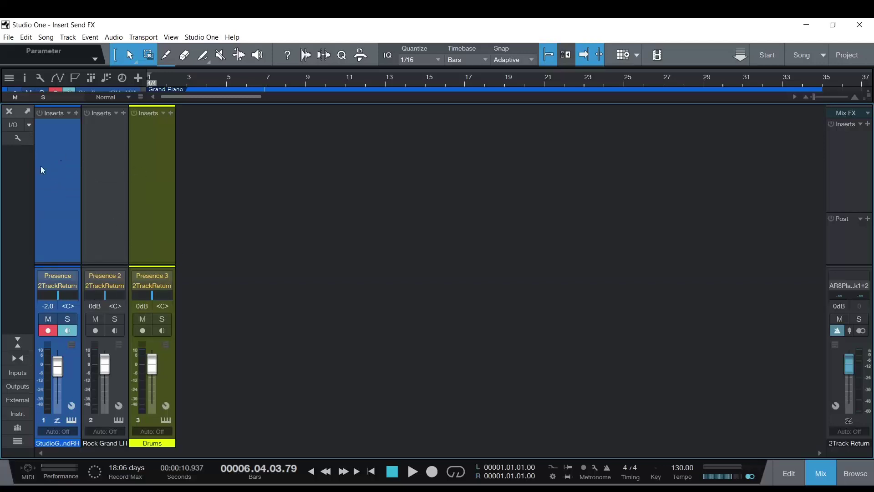
{"action": "left_click_drag", "start_coordinate": [109, 265], "coordinate": [131, 164]}
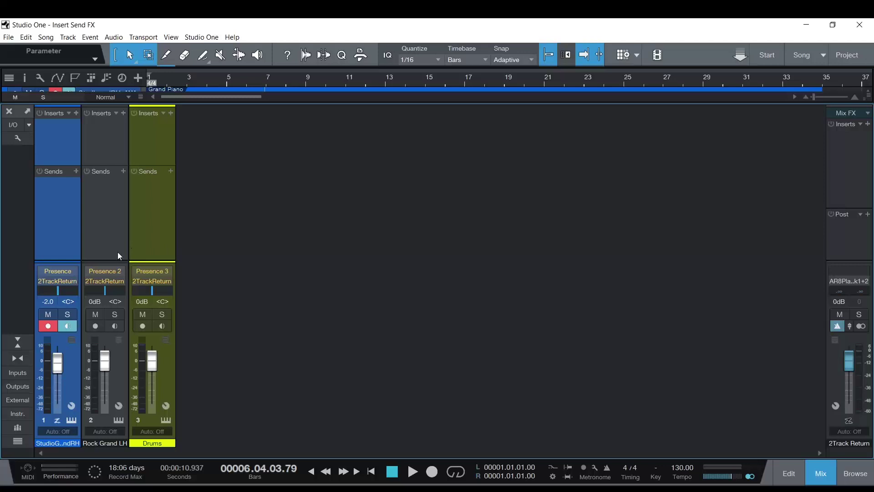
{"action": "mouse_move", "coordinate": [122, 257]}
{"action": "left_mouse_down"}
{"action": "mouse_move", "coordinate": [123, 196]}
{"action": "mouse_move", "coordinate": [115, 250]}
{"action": "left_mouse_up"}
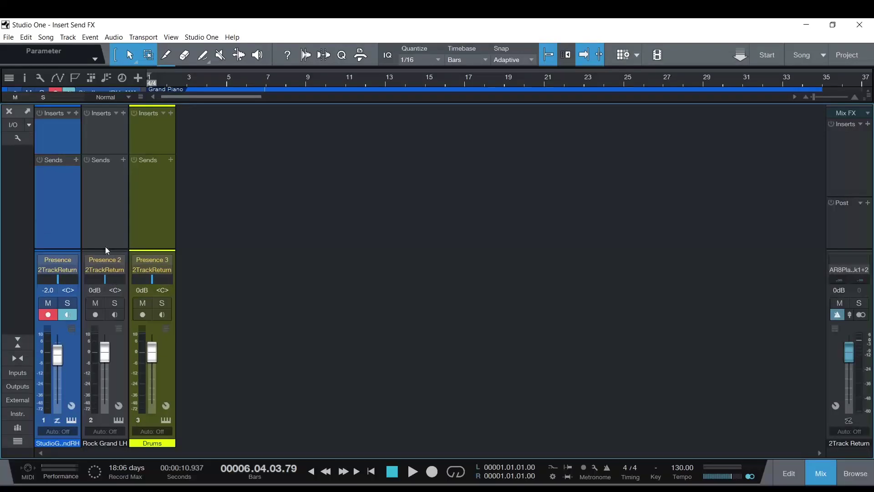
{"action": "left_click", "coordinate": [109, 220]}
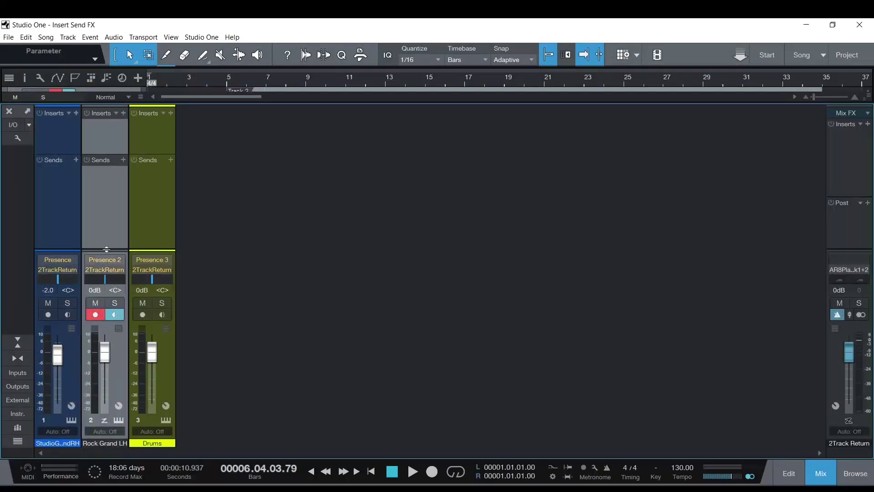
{"action": "mouse_move", "coordinate": [106, 250]}
{"action": "left_mouse_down"}
{"action": "mouse_move", "coordinate": [99, 298]}
{"action": "mouse_move", "coordinate": [101, 255]}
{"action": "left_mouse_up"}
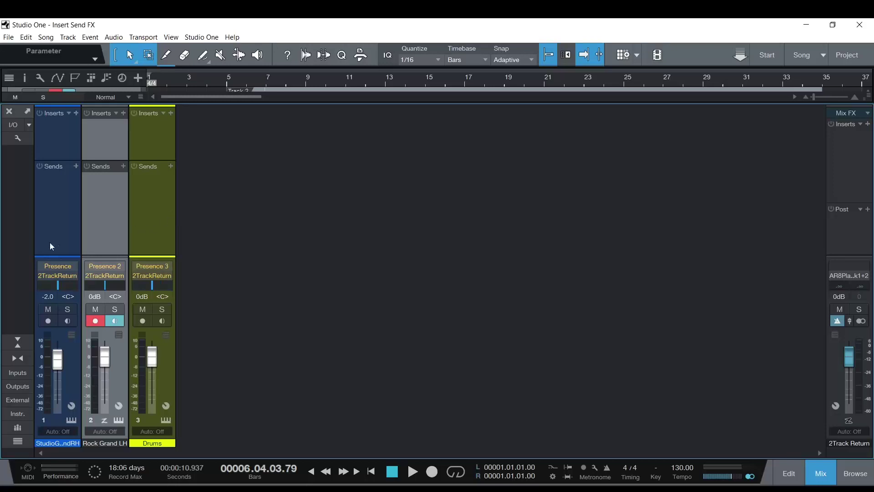
{"action": "left_click", "coordinate": [57, 275]}
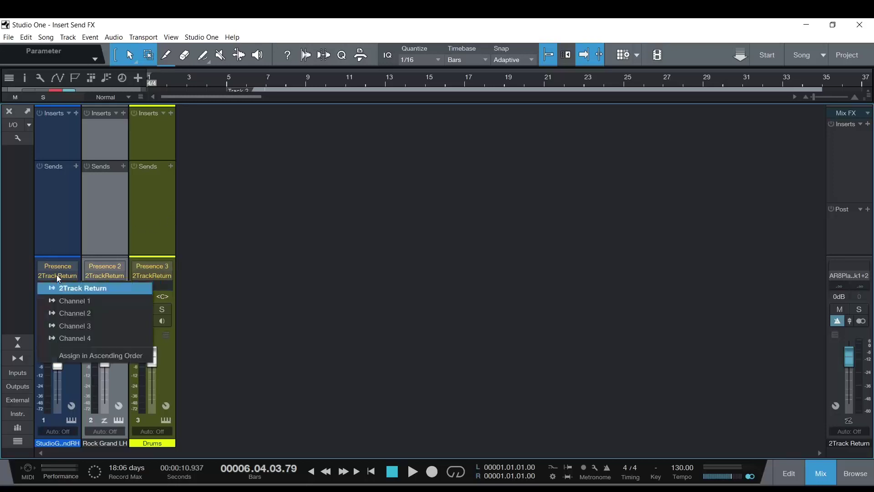
{"action": "left_click", "coordinate": [235, 309]}
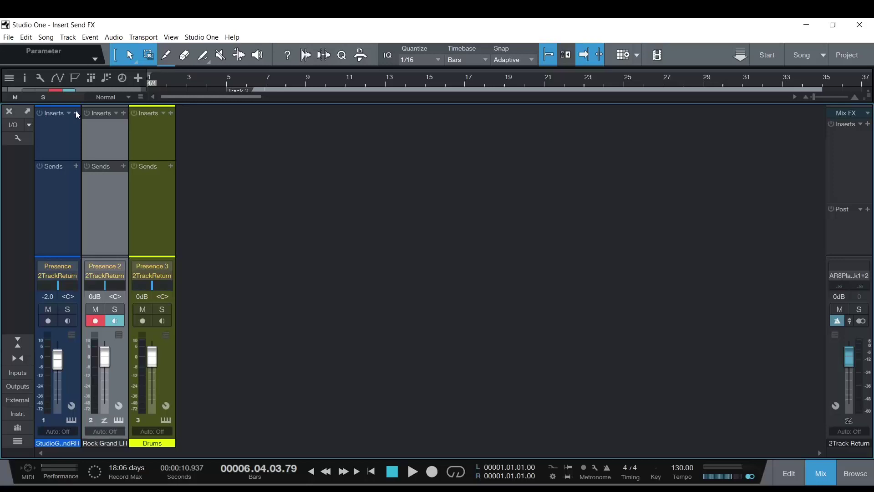
{"action": "left_click", "coordinate": [16, 363]}
{"action": "left_click", "coordinate": [13, 363]}
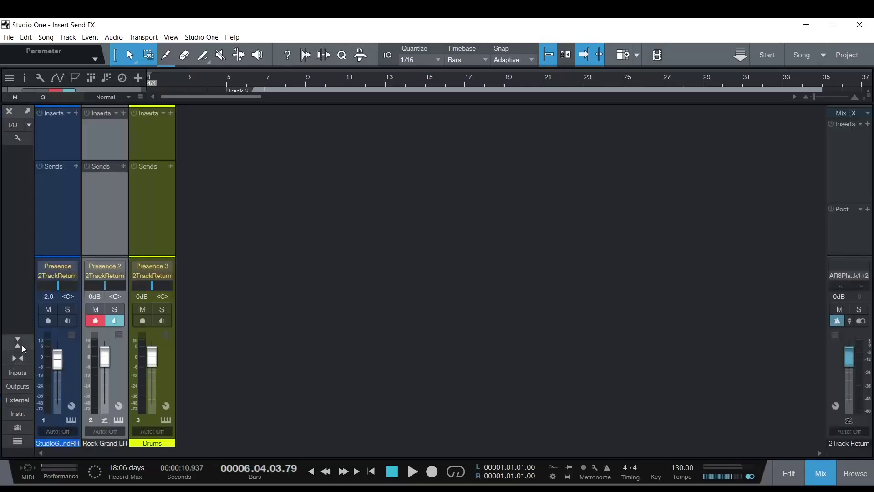
{"action": "left_click", "coordinate": [22, 345]}
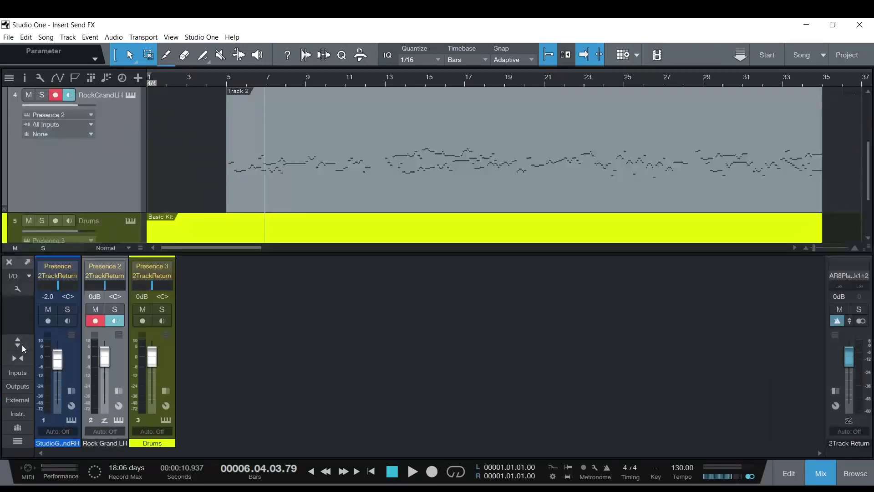
{"action": "left_click", "coordinate": [70, 390]}
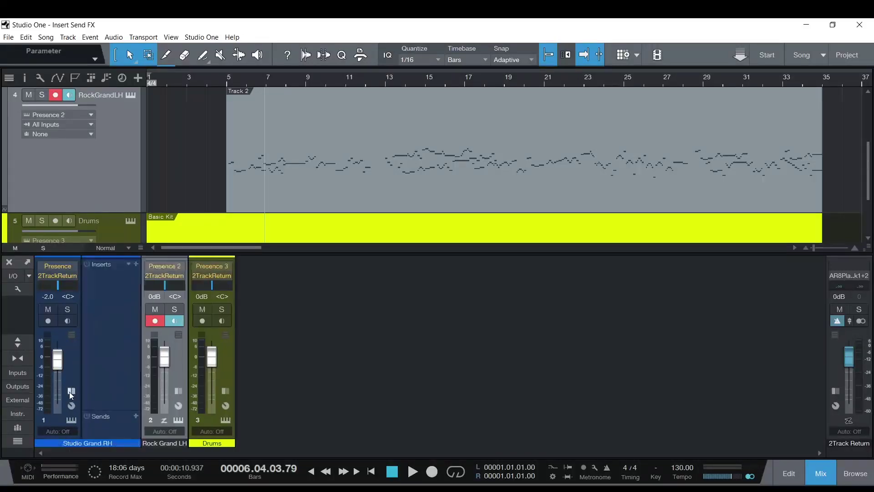
{"action": "left_click", "coordinate": [71, 391]}
{"action": "left_click", "coordinate": [72, 391]}
{"action": "left_click", "coordinate": [73, 392]}
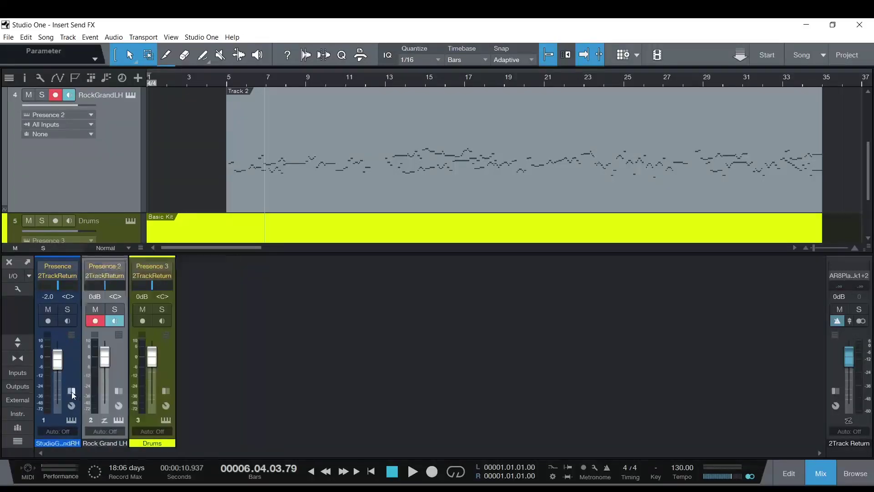
{"action": "left_click", "coordinate": [67, 391]}
{"action": "left_click", "coordinate": [68, 391]}
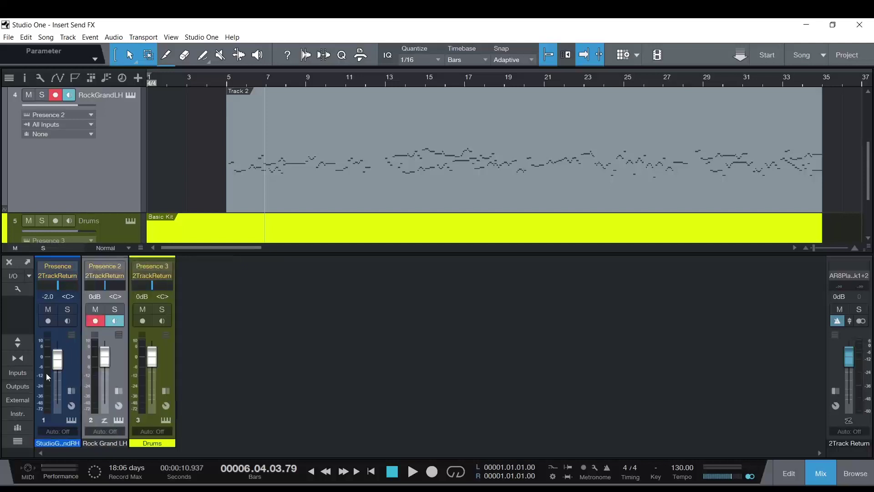
{"action": "left_click", "coordinate": [21, 345]}
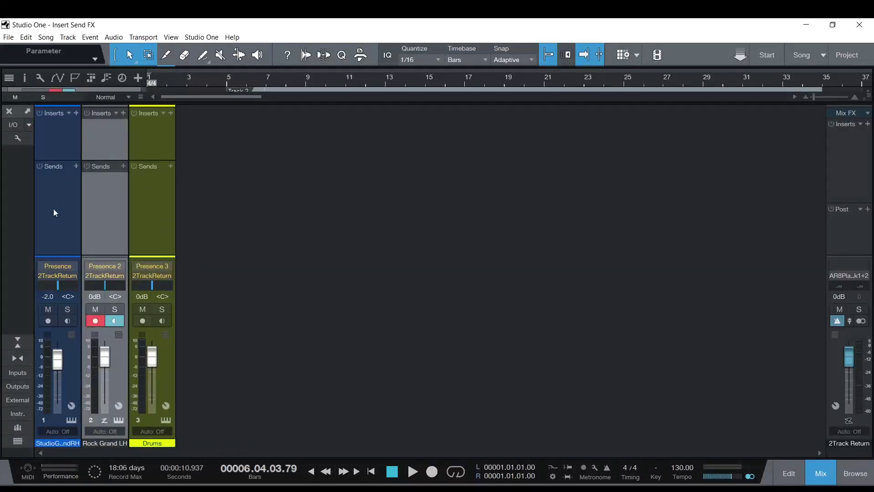
Insert the PreSonus Channel Strip on the Studio Grand RH channel.
{"action": "left_click", "coordinate": [75, 114]}
{"action": "scroll", "coordinate": [129, 282], "scroll_direction": "down", "scroll_amount": 3}
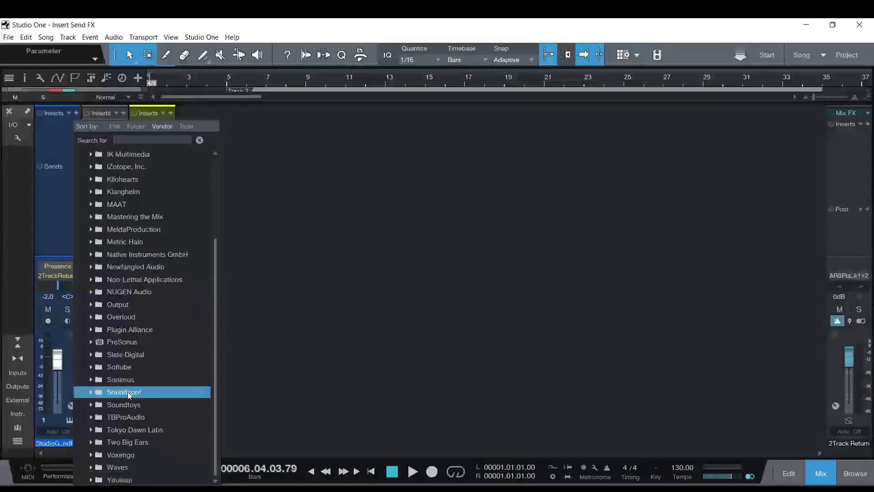
{"action": "left_click", "coordinate": [130, 342]}
{"action": "scroll", "coordinate": [189, 375], "scroll_direction": "down", "scroll_amount": 2}
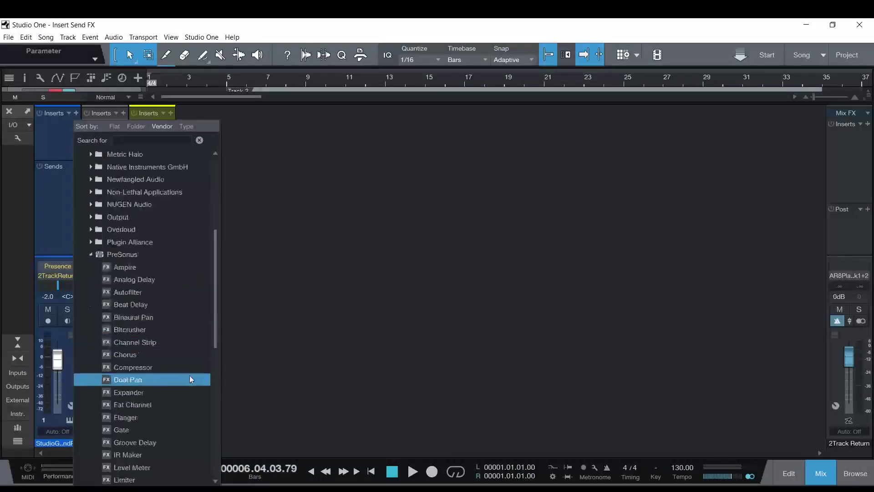
{"action": "scroll", "coordinate": [189, 375], "scroll_direction": "down", "scroll_amount": 3}
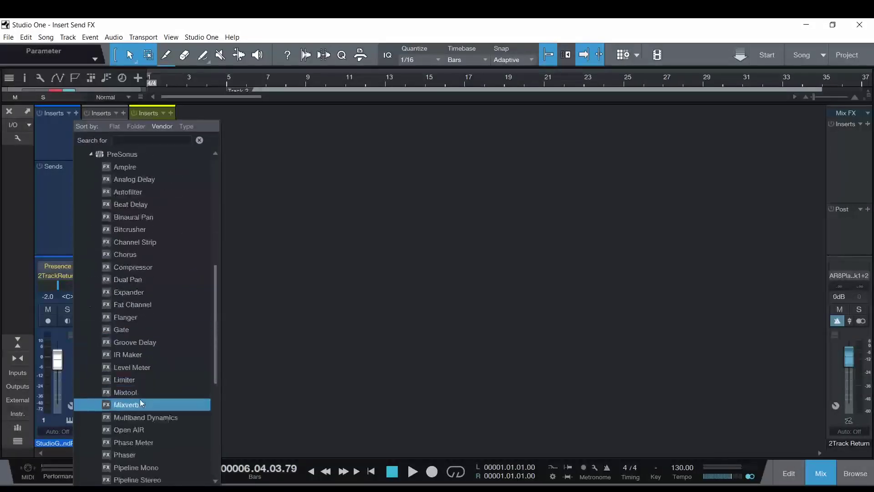
{"action": "left_click", "coordinate": [159, 244]}
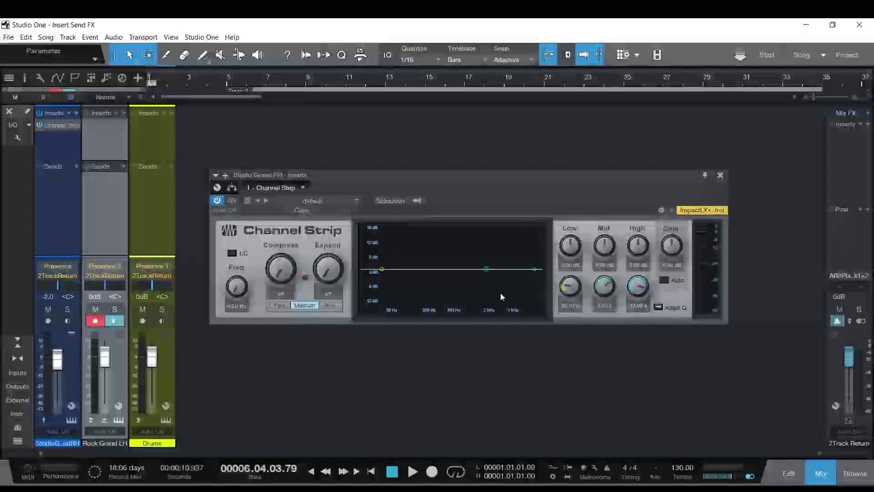
Try the Channel Strip's low cut and compression controls, then reposition its window.
{"action": "left_click", "coordinate": [231, 253]}
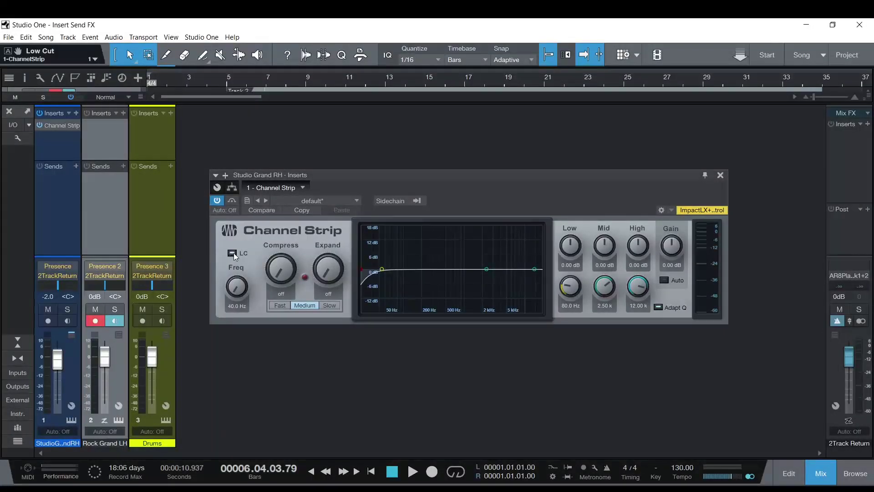
{"action": "left_click", "coordinate": [233, 254]}
{"action": "mouse_move", "coordinate": [275, 272]}
{"action": "left_mouse_down"}
{"action": "mouse_move", "coordinate": [275, 257]}
{"action": "mouse_move", "coordinate": [276, 278]}
{"action": "left_mouse_up"}
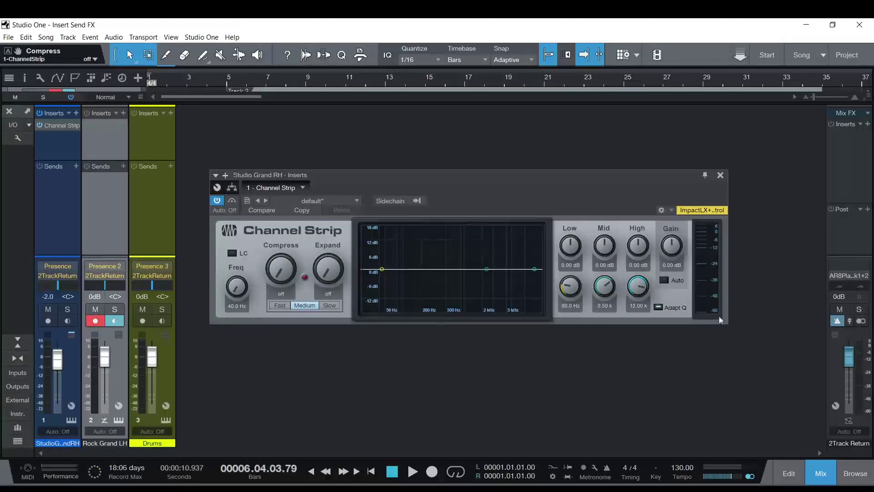
{"action": "left_click_drag", "start_coordinate": [461, 199], "coordinate": [467, 174]}
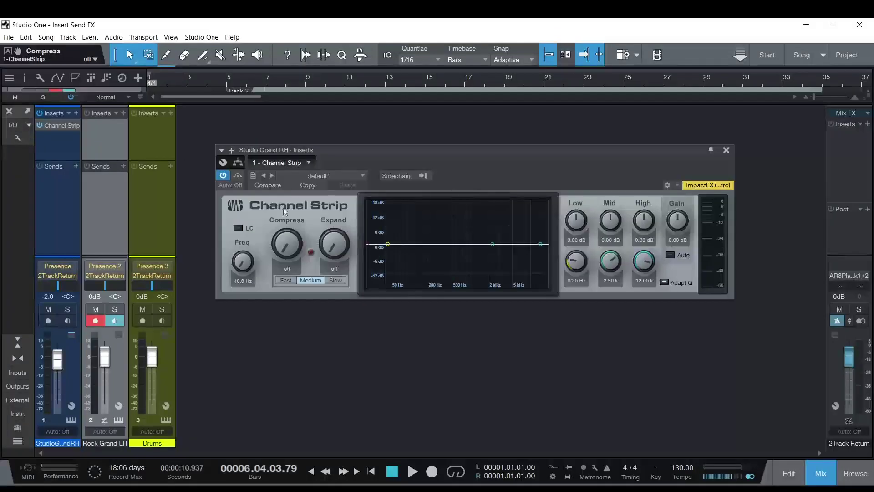
Copy the Channel Strip insert onto the Rock Grand LH and Drums channels.
{"action": "left_click", "coordinate": [726, 151]}
{"action": "left_click_drag", "start_coordinate": [59, 124], "coordinate": [105, 126]}
{"action": "left_click", "coordinate": [727, 150]}
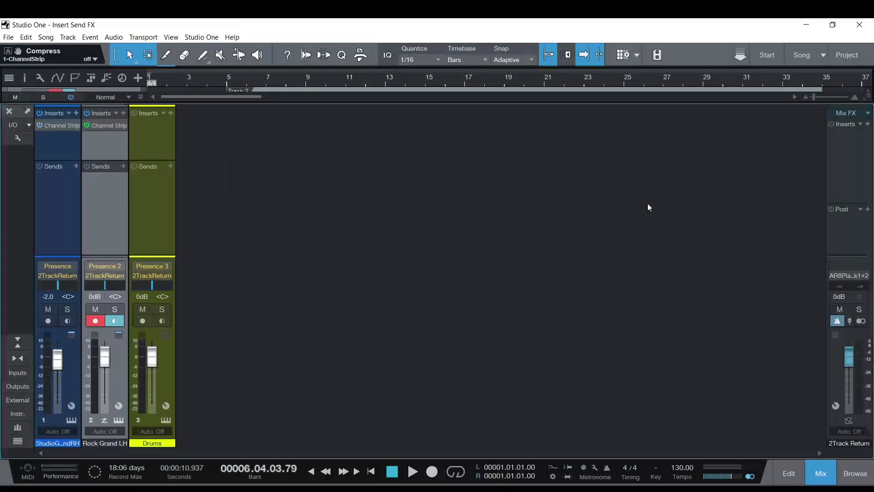
{"action": "left_click_drag", "start_coordinate": [114, 130], "coordinate": [161, 130]}
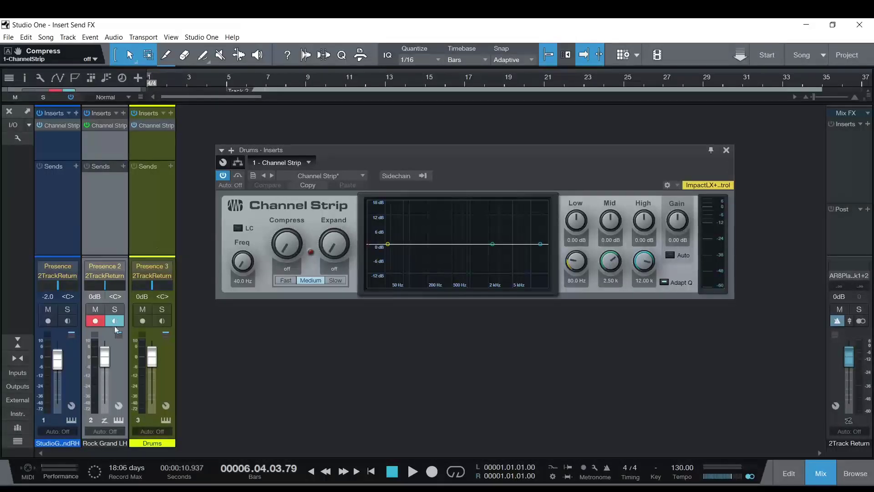
Play the song from the start and add compression to the Drums Channel Strip, auditioning speeds.
{"action": "key", "text": "comma"}
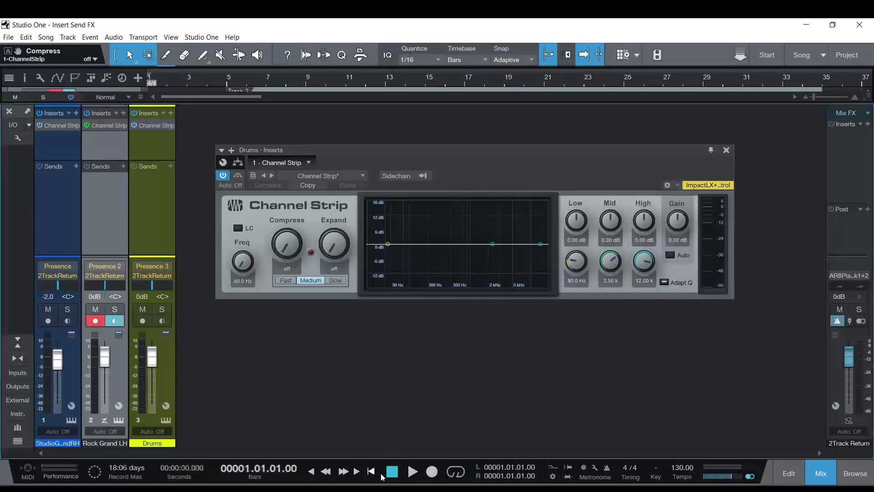
{"action": "key", "text": "space"}
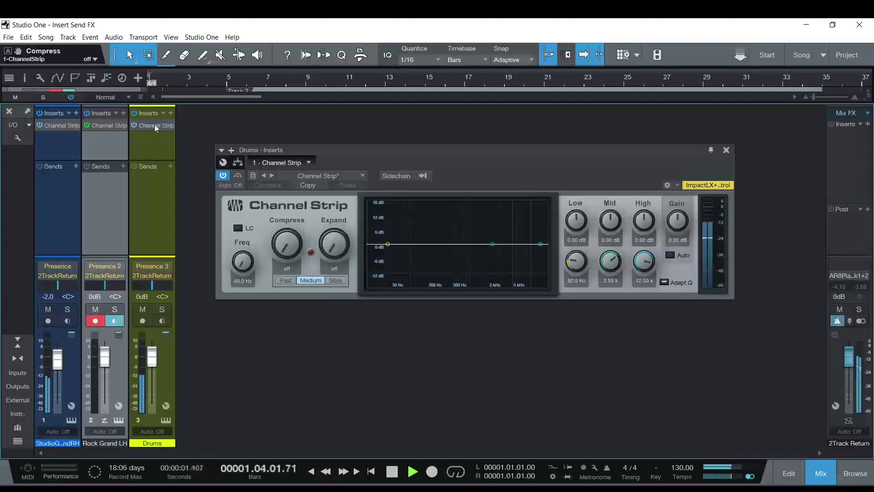
{"action": "left_click", "coordinate": [147, 204]}
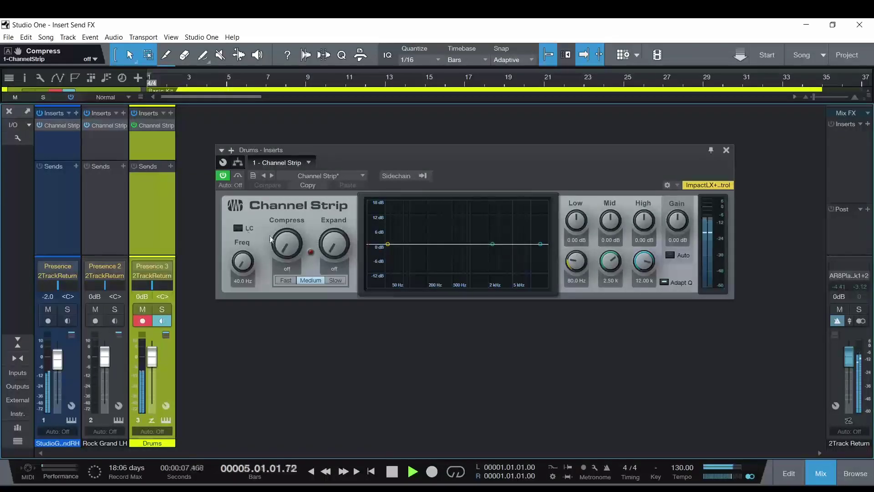
{"action": "left_click_drag", "start_coordinate": [273, 240], "coordinate": [282, 178]}
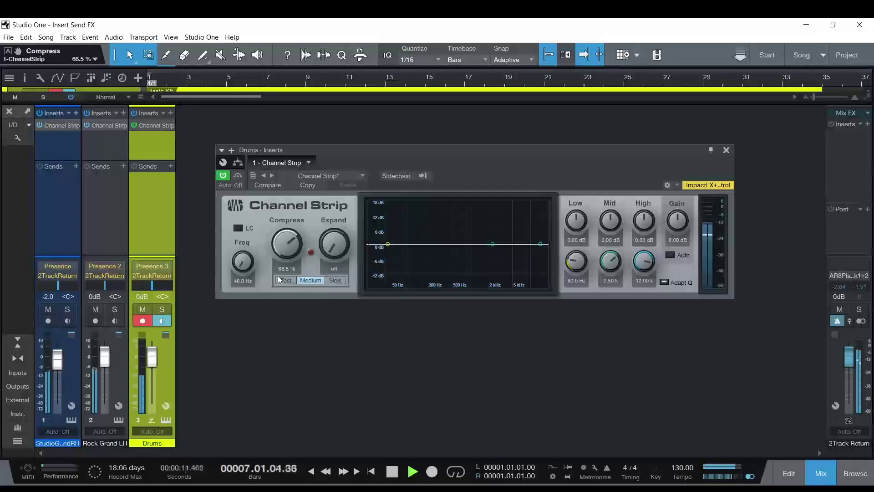
{"action": "left_click", "coordinate": [286, 280]}
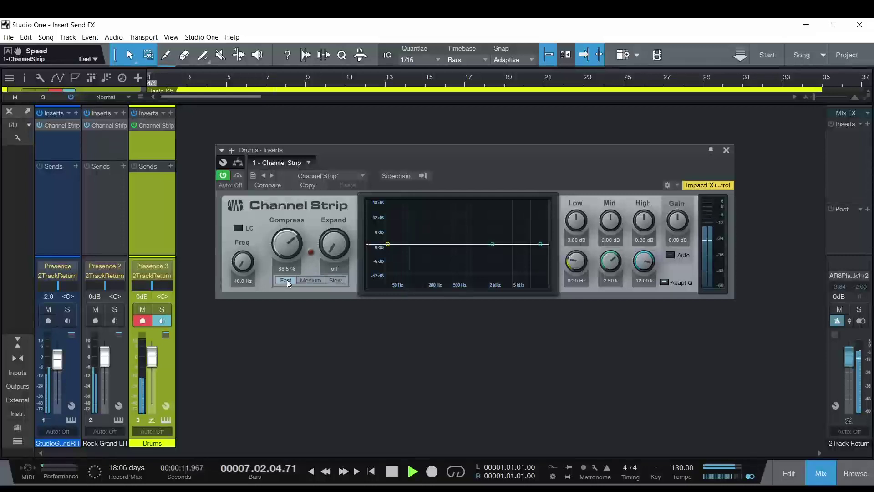
{"action": "left_click", "coordinate": [310, 281]}
{"action": "left_click", "coordinate": [336, 281]}
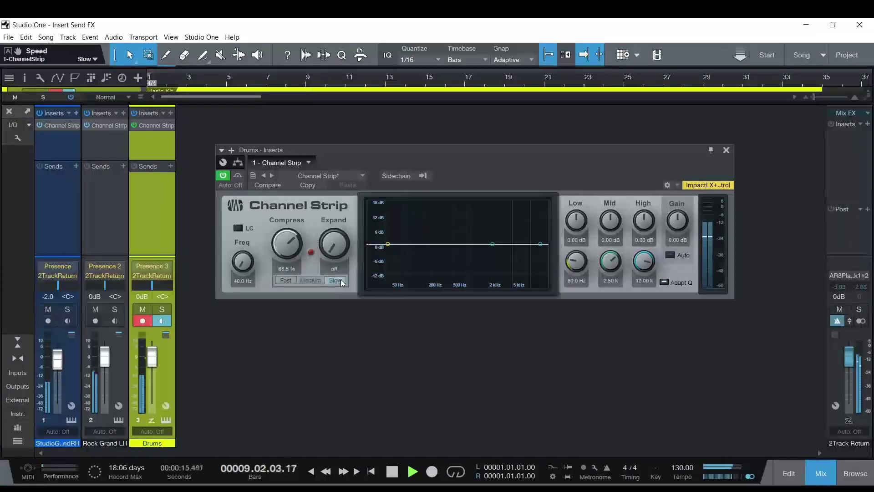
{"action": "left_click", "coordinate": [310, 280]}
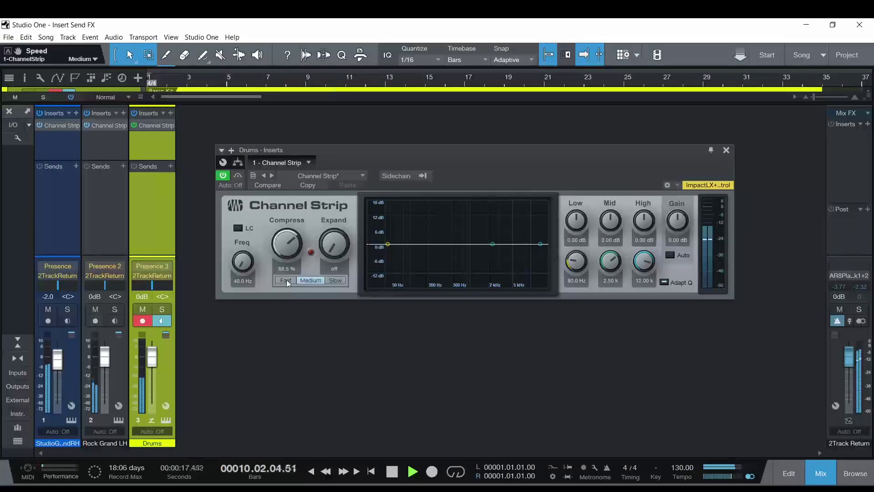
{"action": "left_click", "coordinate": [287, 280]}
Solo Drums, disarm its record and monitoring, and set compression to 32% at Fast speed.
{"action": "left_click", "coordinate": [161, 309]}
{"action": "left_click", "coordinate": [162, 320]}
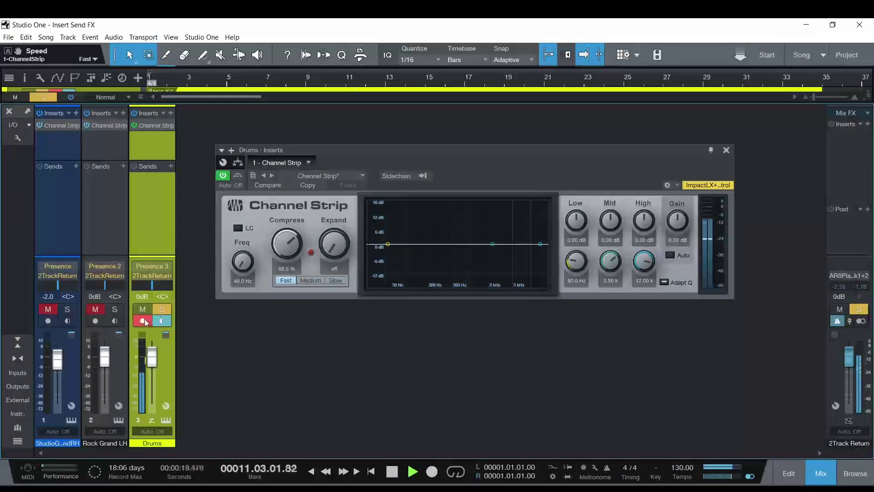
{"action": "left_click", "coordinate": [143, 321]}
{"action": "left_click", "coordinate": [311, 280]}
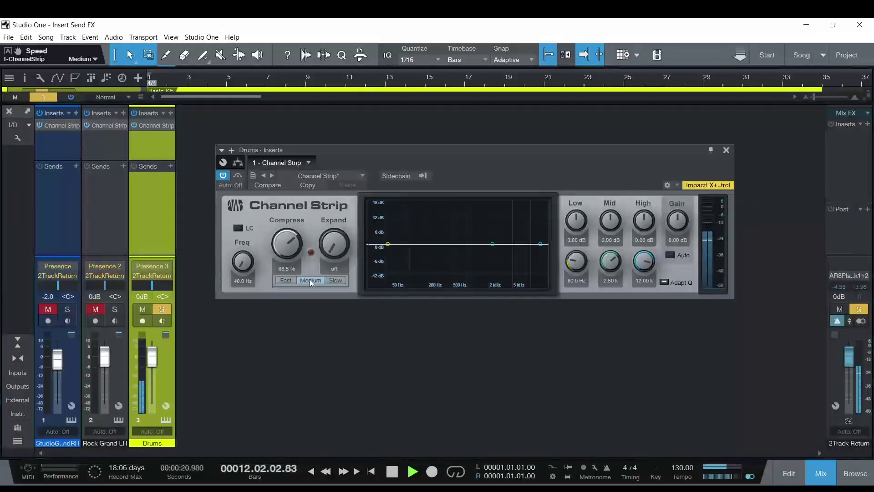
{"action": "left_click", "coordinate": [335, 280]}
{"action": "left_click_drag", "start_coordinate": [293, 253], "coordinate": [283, 274]}
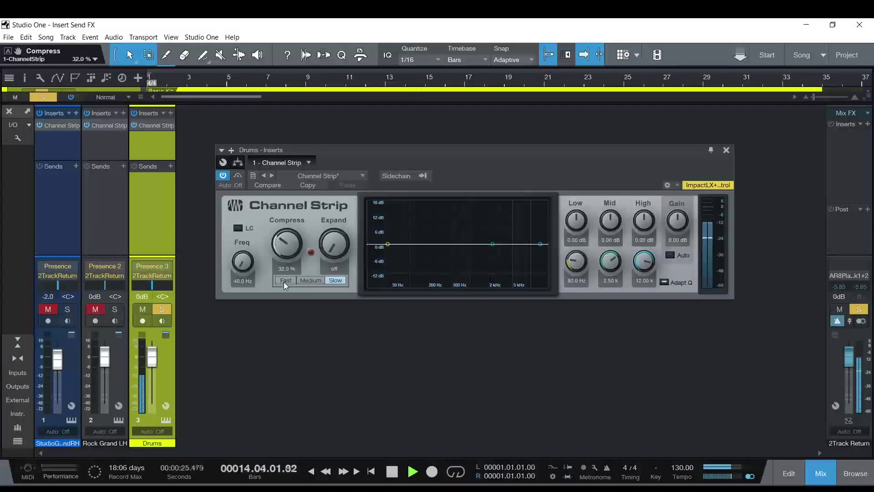
{"action": "left_click", "coordinate": [286, 281]}
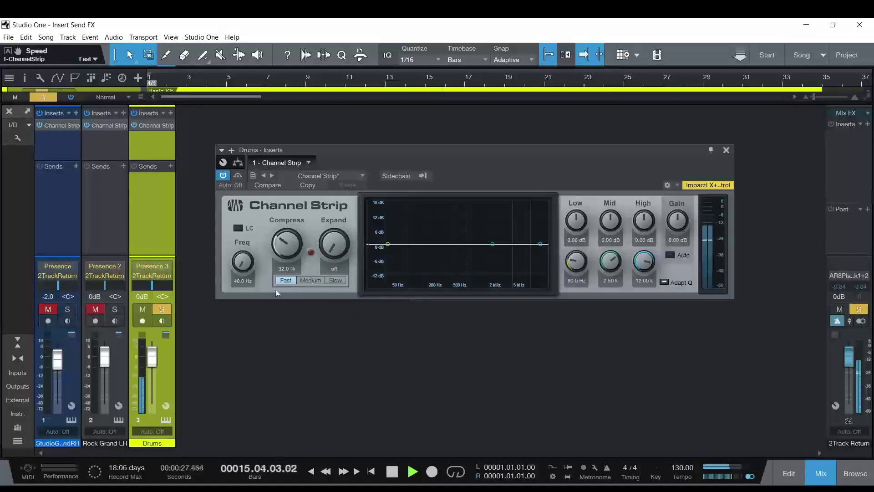
Enable low cut, set the low EQ band to 112 Hz, −0.23 dB, and close the window.
{"action": "left_click", "coordinate": [238, 228]}
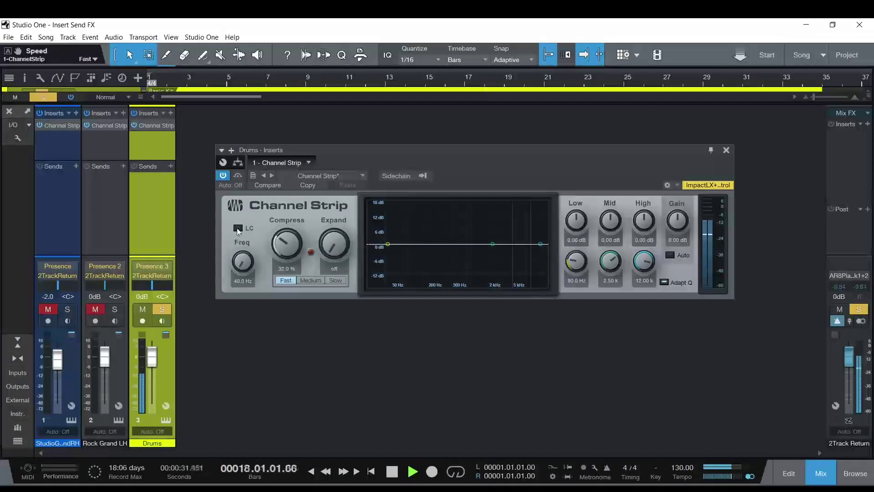
{"action": "mouse_move", "coordinate": [387, 245]}
{"action": "left_mouse_down"}
{"action": "mouse_move", "coordinate": [440, 288]}
{"action": "mouse_move", "coordinate": [383, 251]}
{"action": "mouse_move", "coordinate": [397, 229]}
{"action": "mouse_move", "coordinate": [398, 246]}
{"action": "left_mouse_up"}
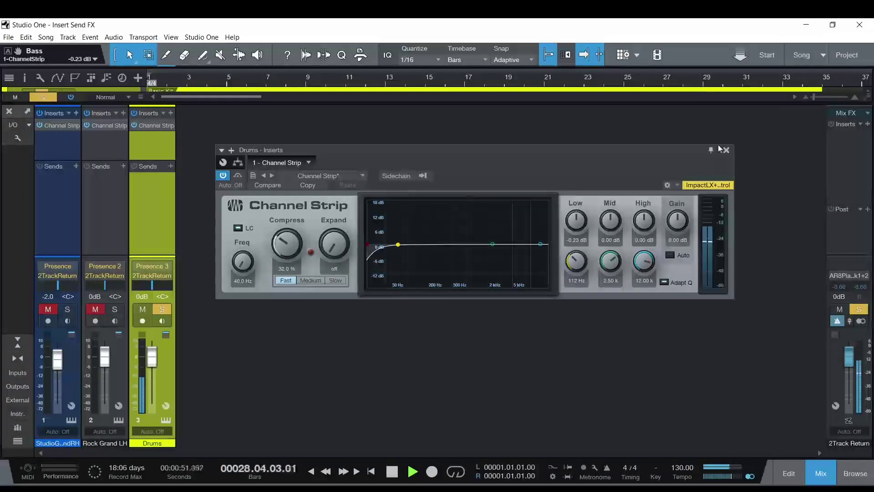
{"action": "key", "text": "Escape"}
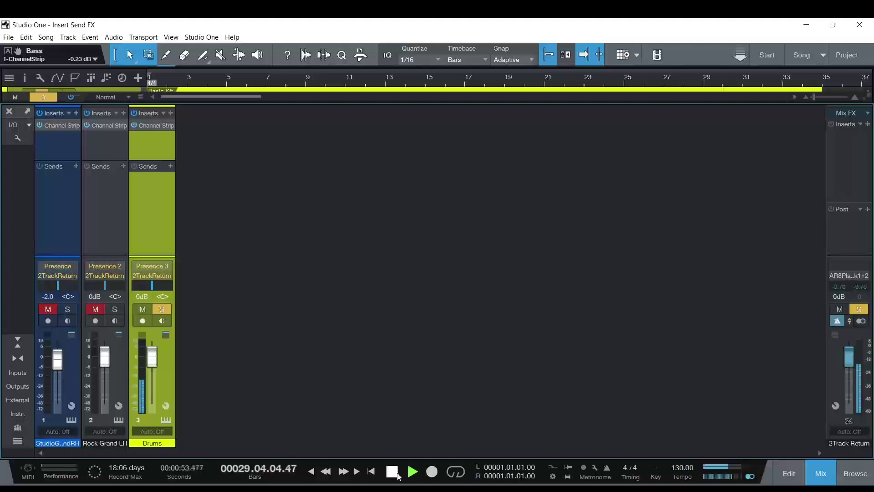
Stop playback, unsolo Drums, and browse the Drums insert list without adding anything.
{"action": "key", "text": "space"}
{"action": "left_click", "coordinate": [166, 311]}
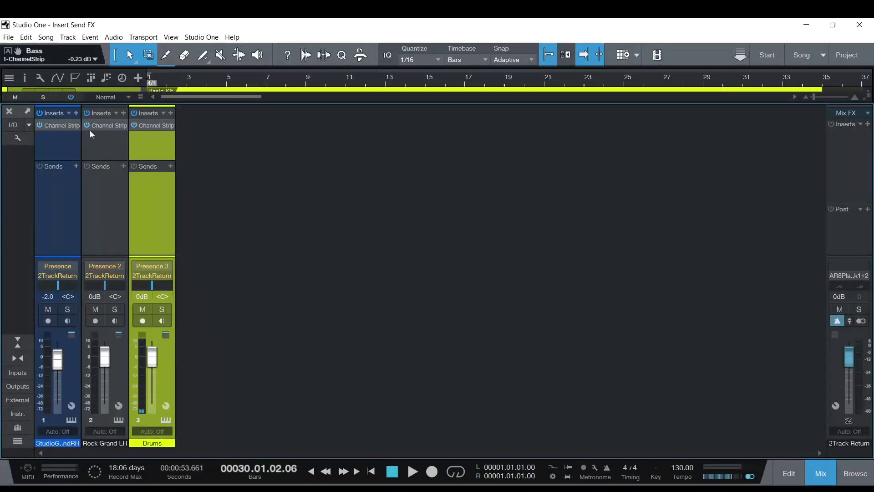
{"action": "left_click", "coordinate": [123, 113]}
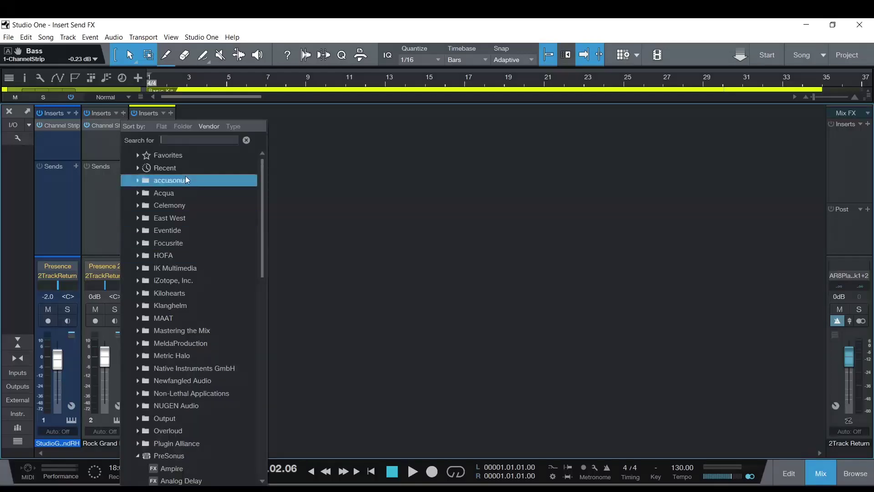
{"action": "scroll", "coordinate": [195, 269], "scroll_direction": "down", "scroll_amount": 11}
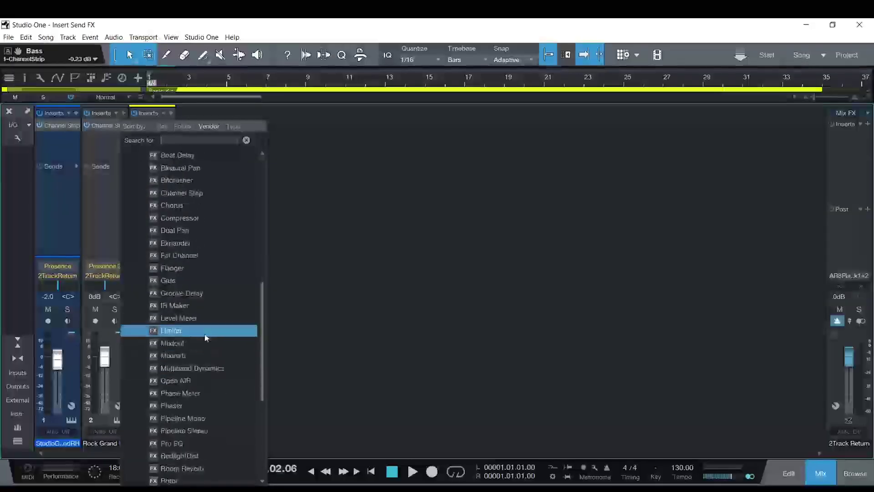
{"action": "scroll", "coordinate": [201, 319], "scroll_direction": "down", "scroll_amount": 1}
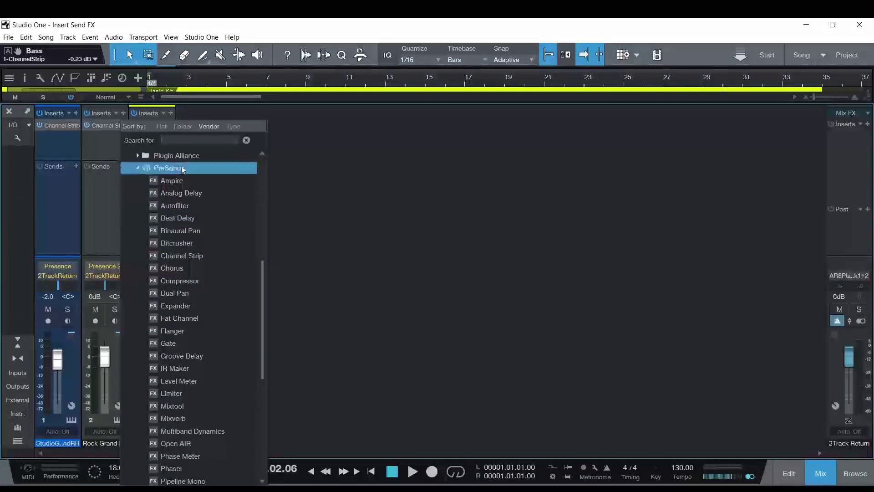
{"action": "scroll", "coordinate": [204, 349], "scroll_direction": "down", "scroll_amount": 8}
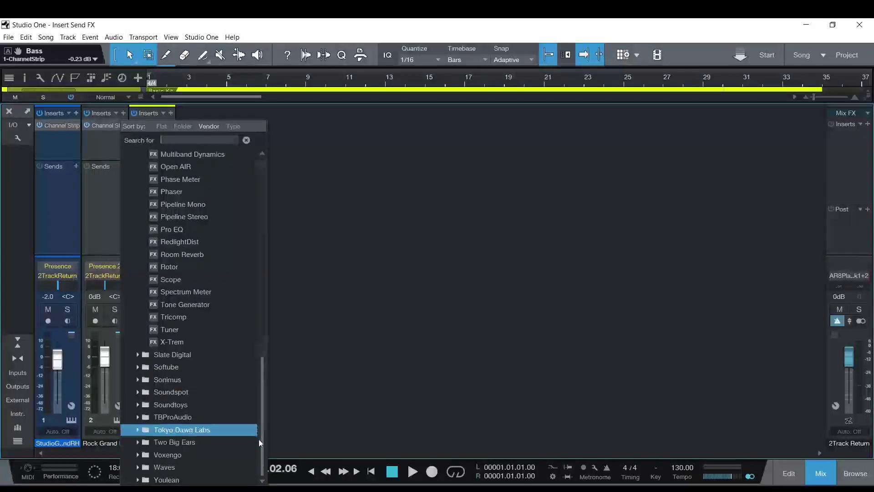
{"action": "left_click_drag", "start_coordinate": [261, 439], "coordinate": [296, 181]}
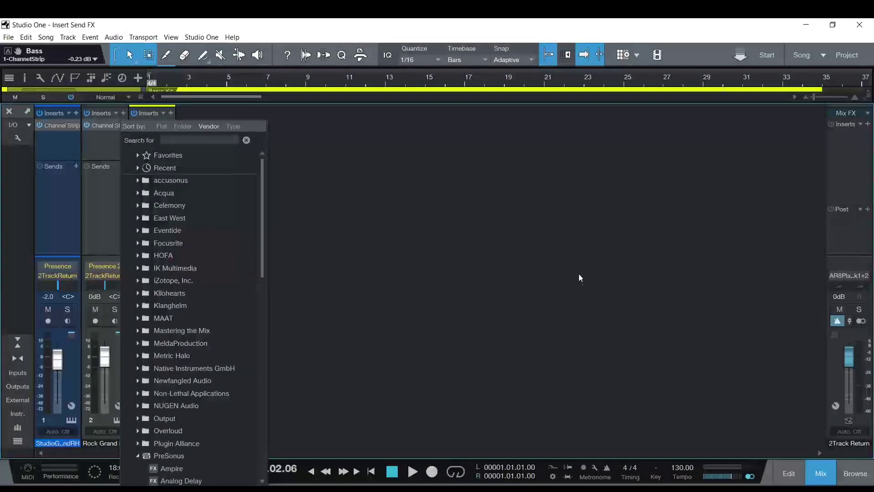
{"action": "left_click", "coordinate": [553, 287]}
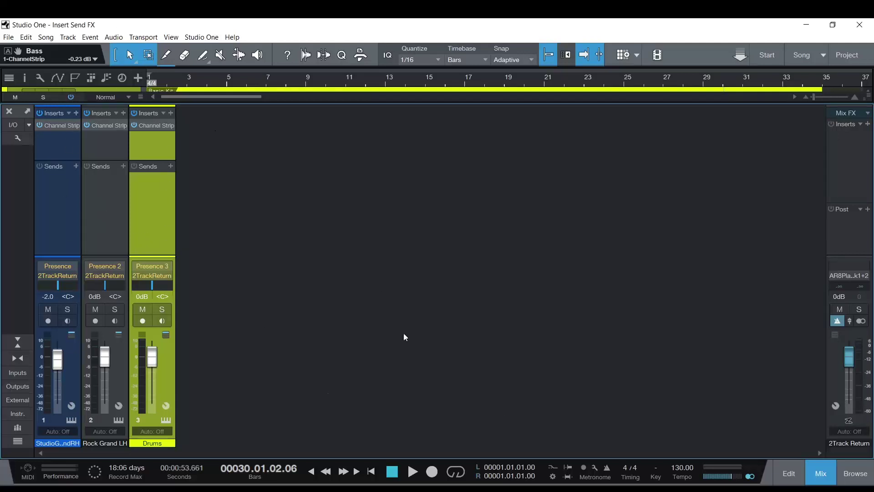
Add a new FX channel to the mixer, then select the instrument channels in turn.
{"action": "right_click", "coordinate": [291, 236]}
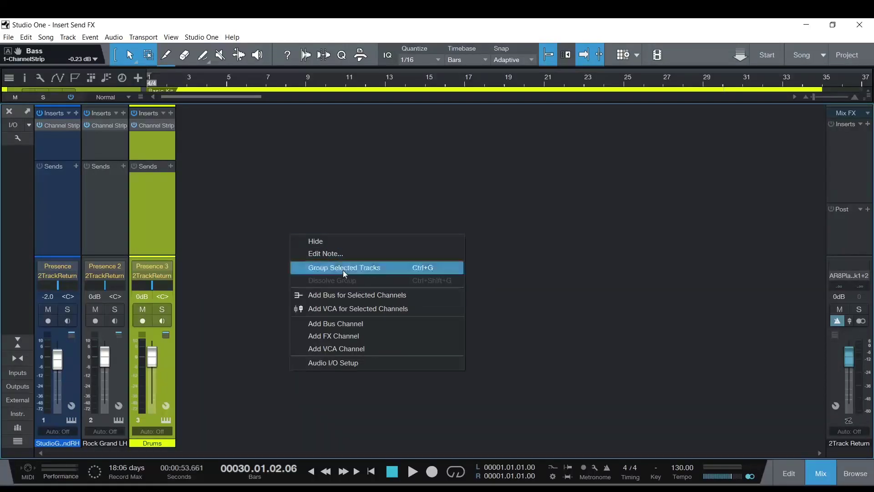
{"action": "left_click", "coordinate": [346, 337]}
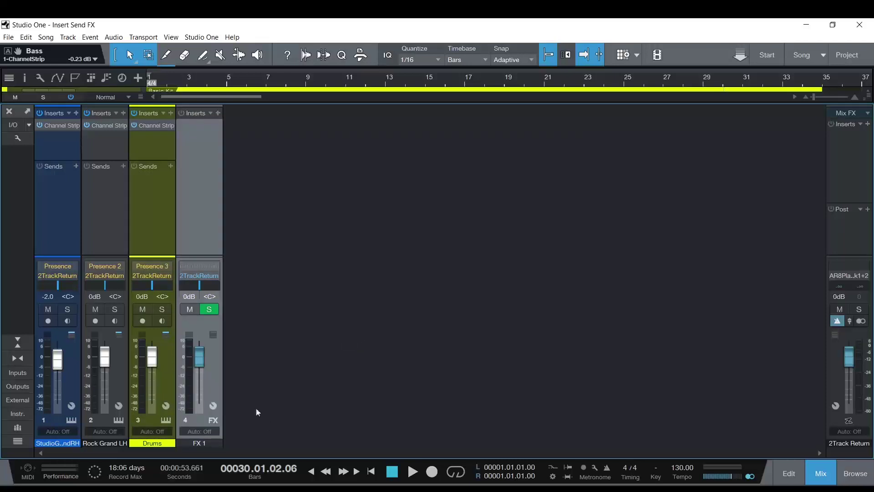
{"action": "left_click", "coordinate": [140, 217]}
{"action": "left_click", "coordinate": [108, 209]}
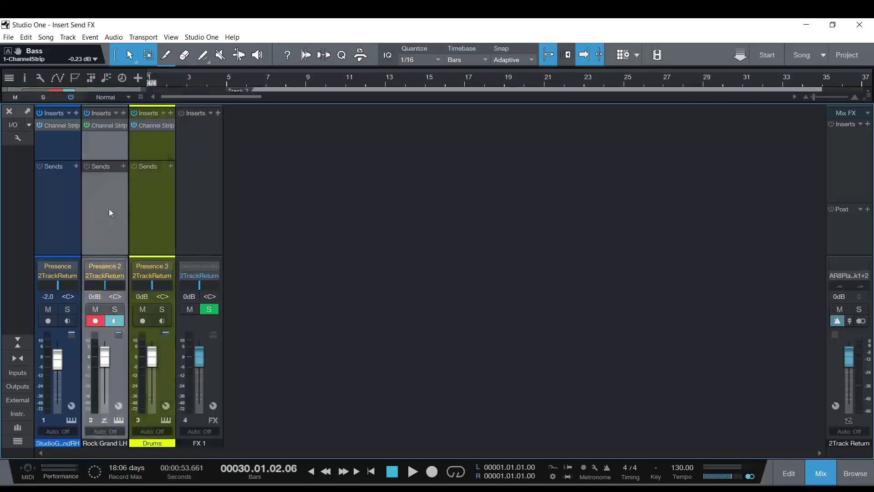
{"action": "left_click", "coordinate": [79, 209]}
{"action": "left_click", "coordinate": [115, 209]}
{"action": "left_click", "coordinate": [145, 191]}
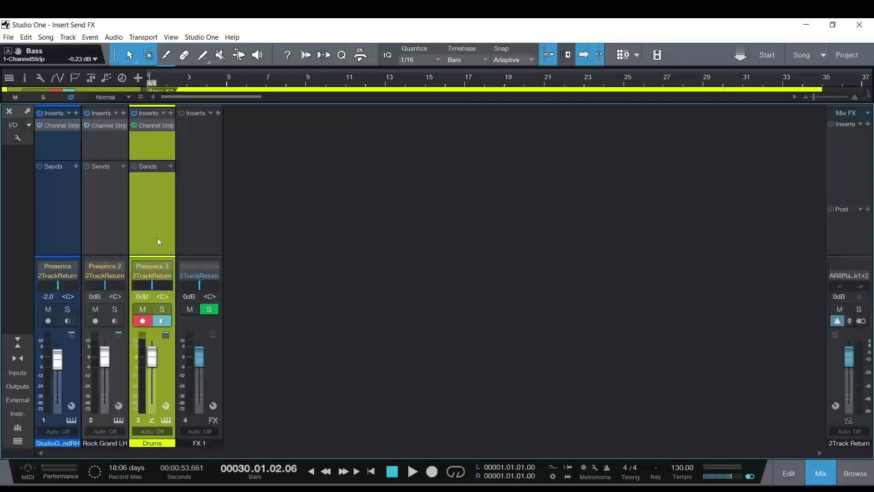
Add FX 1 sends on Drums, Rock Grand LH and Studio Grand RH.
{"action": "left_click", "coordinate": [170, 166]}
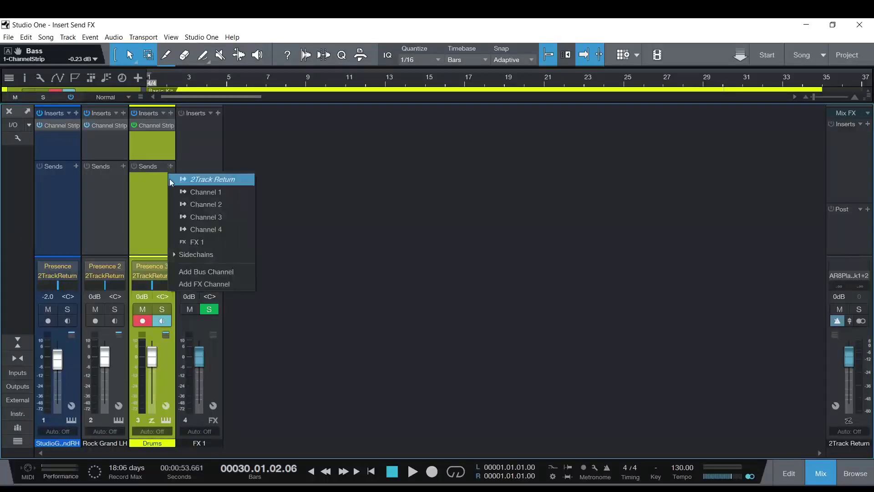
{"action": "left_click", "coordinate": [201, 242]}
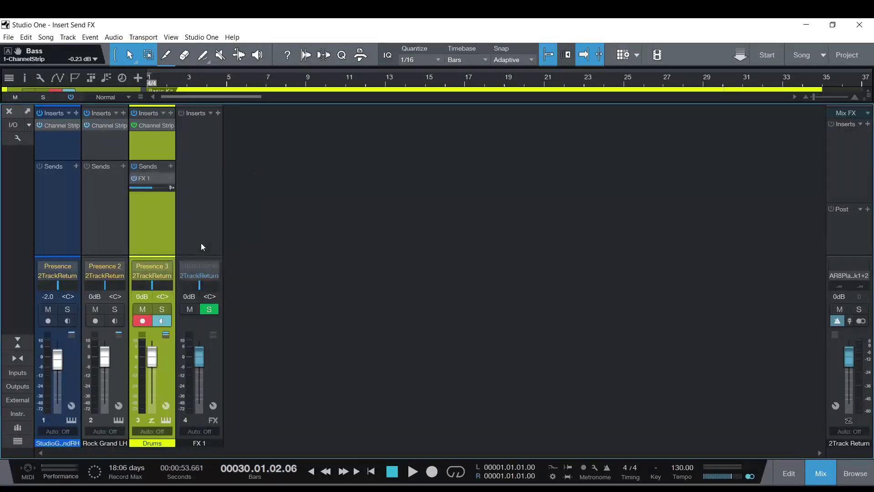
{"action": "left_click", "coordinate": [123, 167]}
{"action": "left_click", "coordinate": [161, 242]}
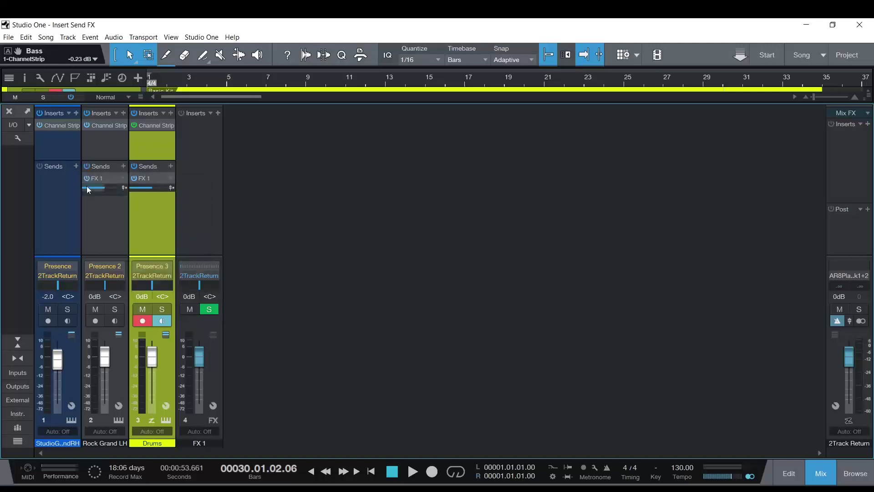
{"action": "left_click", "coordinate": [75, 166]}
{"action": "left_click", "coordinate": [117, 237]}
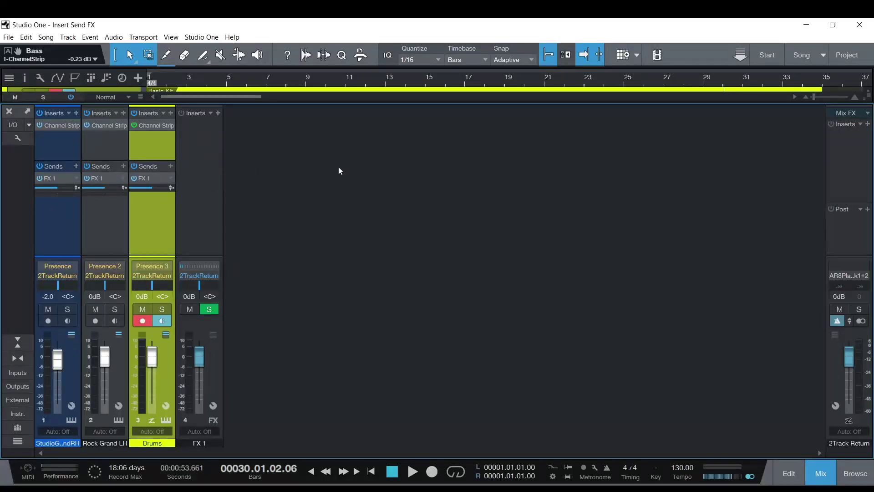
Insert PreSonus Mixverb on FX 1 and load its Recital Hall preset.
{"action": "left_click", "coordinate": [219, 113]}
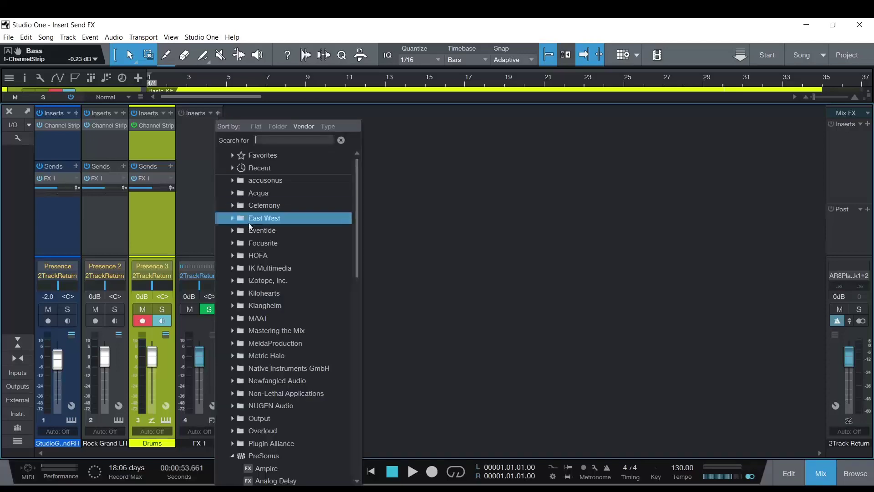
{"action": "scroll", "coordinate": [263, 291], "scroll_direction": "down", "scroll_amount": 5}
{"action": "scroll", "coordinate": [273, 356], "scroll_direction": "down", "scroll_amount": 3}
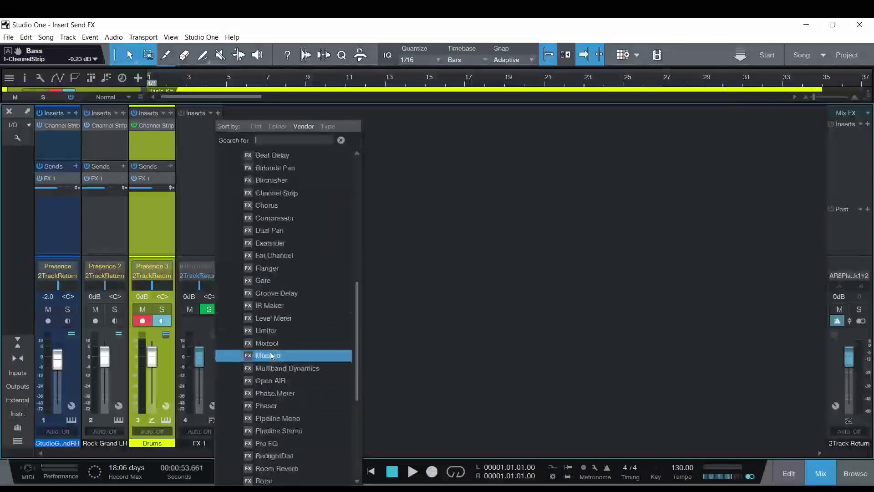
{"action": "left_click", "coordinate": [272, 356]}
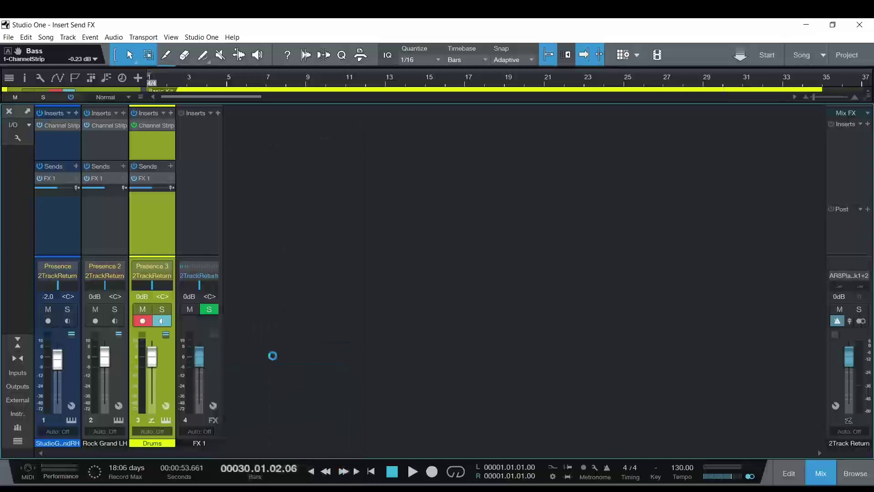
{"action": "left_click_drag", "start_coordinate": [356, 151], "coordinate": [451, 122]}
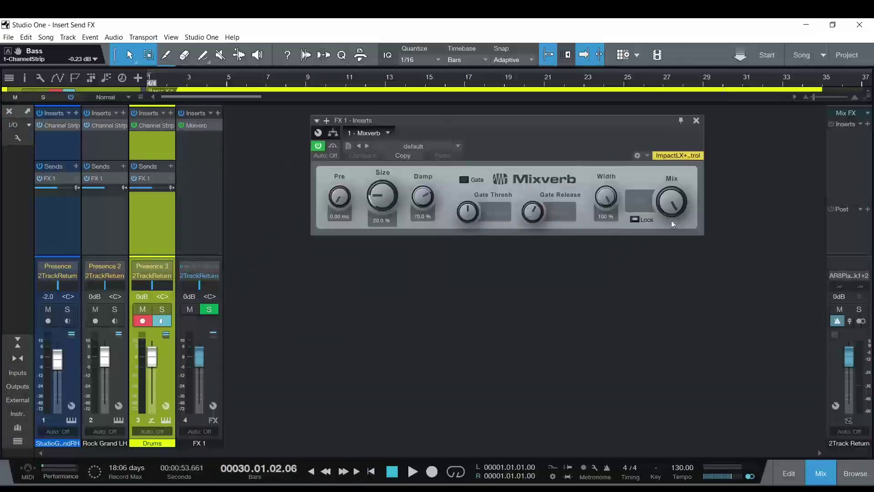
{"action": "left_click", "coordinate": [453, 148]}
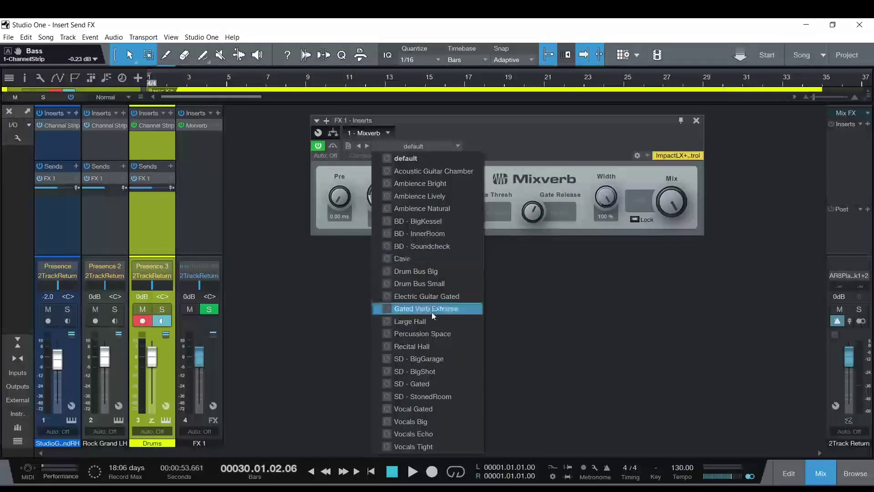
{"action": "left_click", "coordinate": [424, 346]}
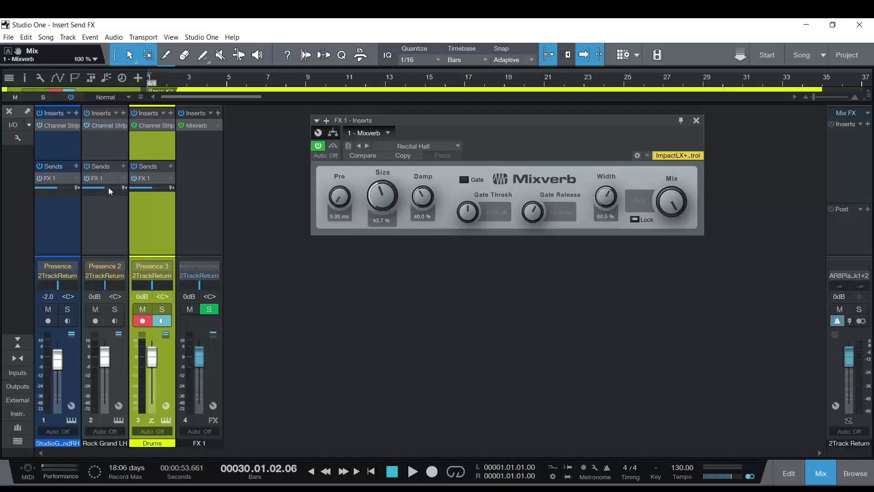
Unsolo FX 1, then solo and unsolo the Drums channel.
{"action": "left_click", "coordinate": [212, 310]}
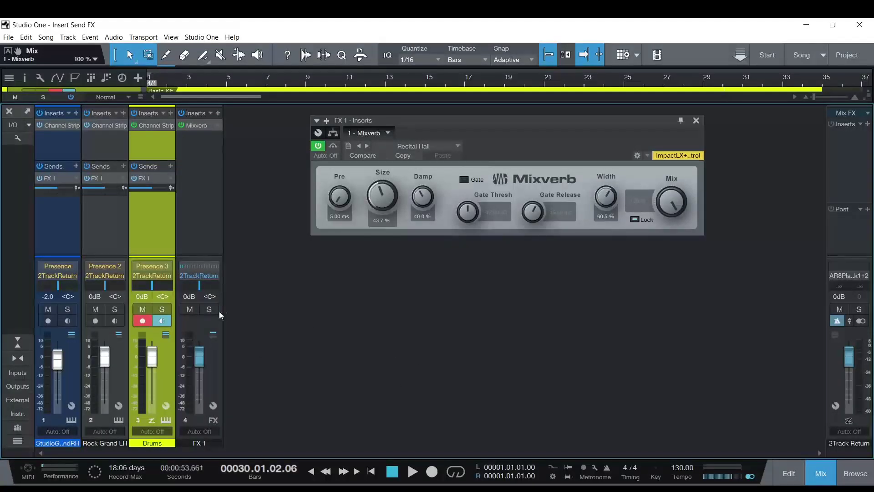
{"action": "left_click", "coordinate": [161, 311]}
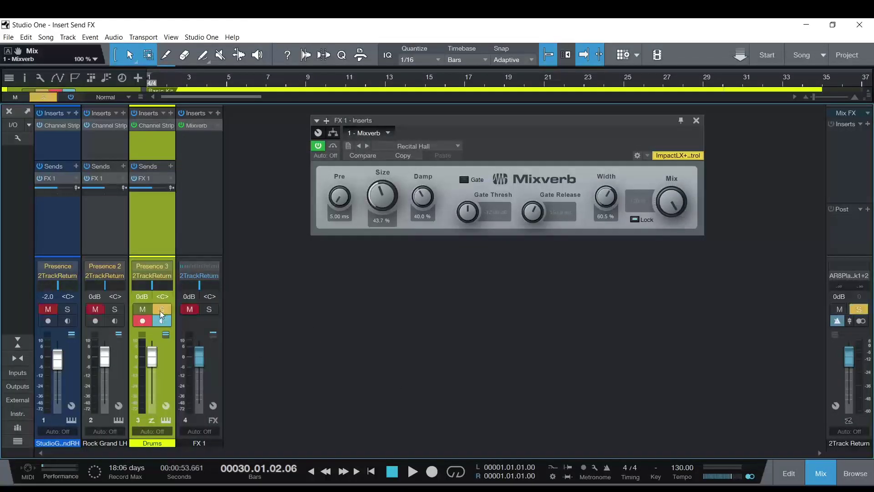
{"action": "left_click", "coordinate": [162, 310]}
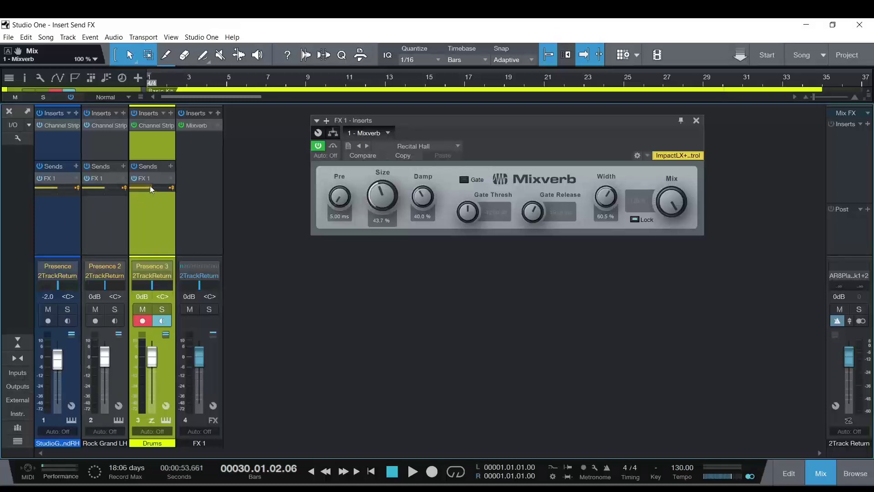
Lower the Drums FX 1 send to about -9.9 dB and pan channel 1's FX 1 send to L4.
{"action": "left_click_drag", "start_coordinate": [150, 185], "coordinate": [54, 185]}
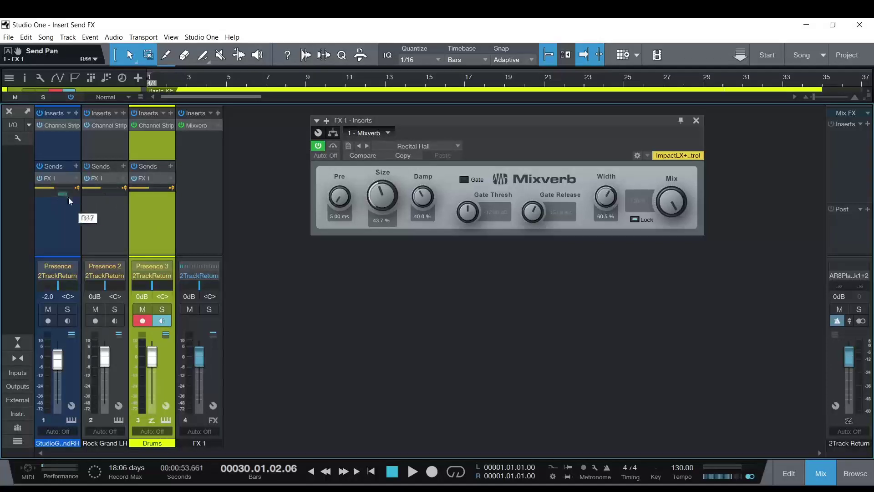
{"action": "left_click_drag", "start_coordinate": [68, 196], "coordinate": [20, 195]}
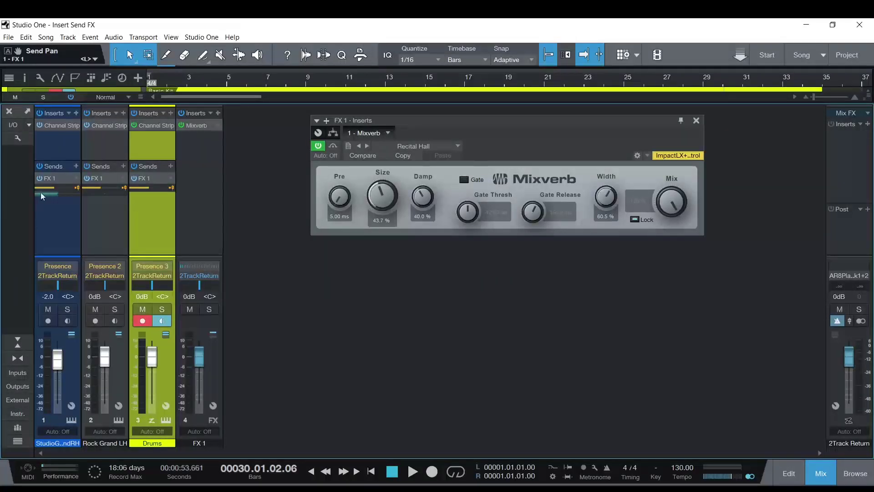
{"action": "left_click_drag", "start_coordinate": [37, 193], "coordinate": [58, 195]}
Play the song from the start to audition the Mixverb sends, then stop near bar 5.
{"action": "left_click", "coordinate": [371, 471]}
{"action": "left_click", "coordinate": [413, 472]}
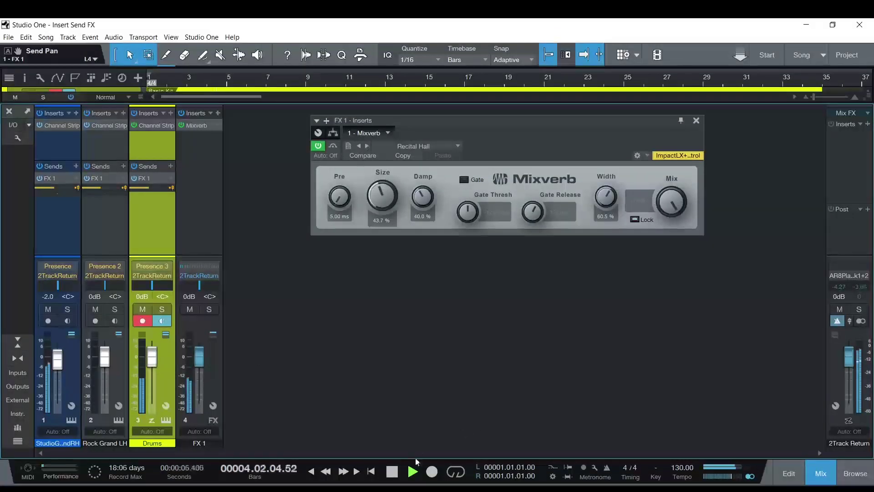
{"action": "left_click", "coordinate": [393, 474]}
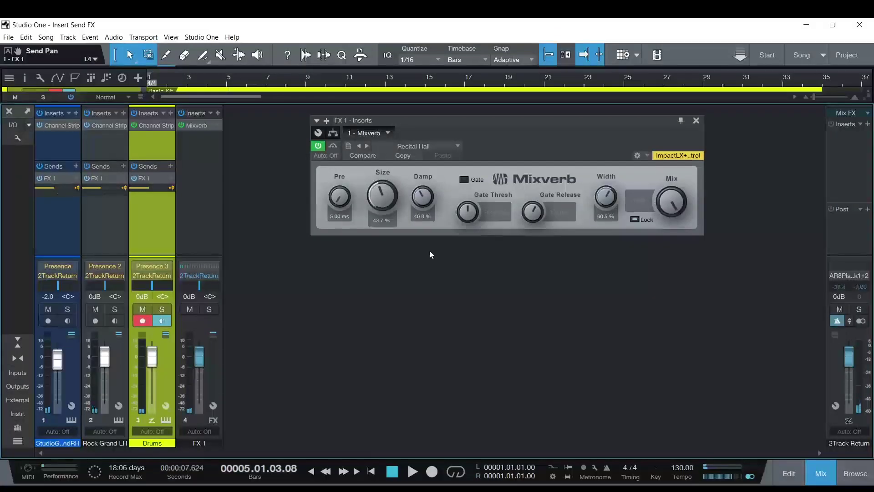
Turn the FX 1 return fader down from 0 dB while playing, settling at -8.8 dB.
{"action": "left_click", "coordinate": [201, 233]}
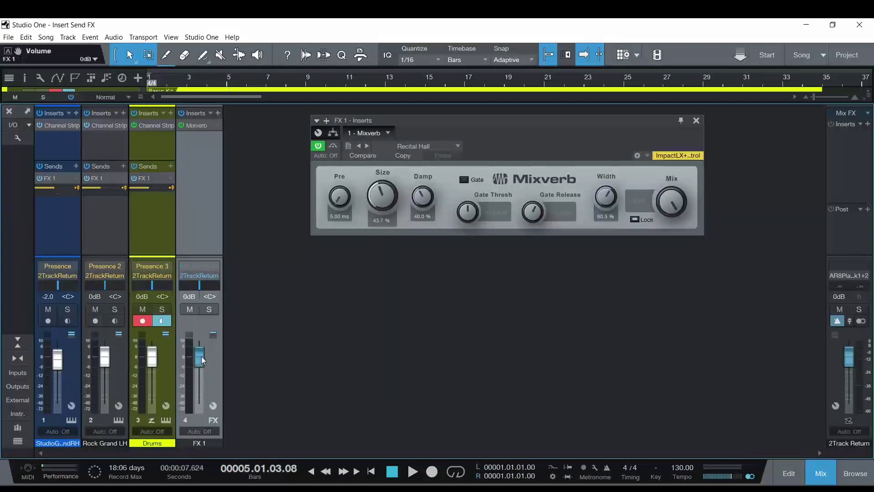
{"action": "left_click_drag", "start_coordinate": [201, 356], "coordinate": [202, 370]}
{"action": "left_click", "coordinate": [371, 478]}
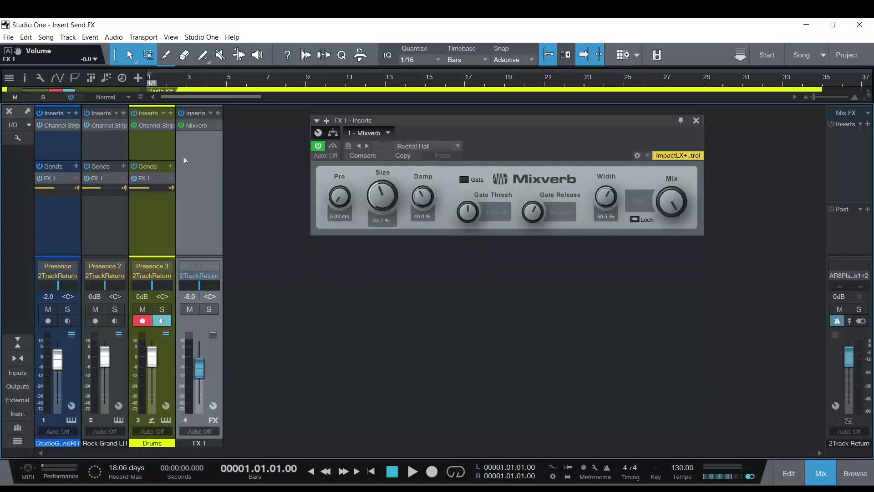
{"action": "left_click", "coordinate": [414, 473]}
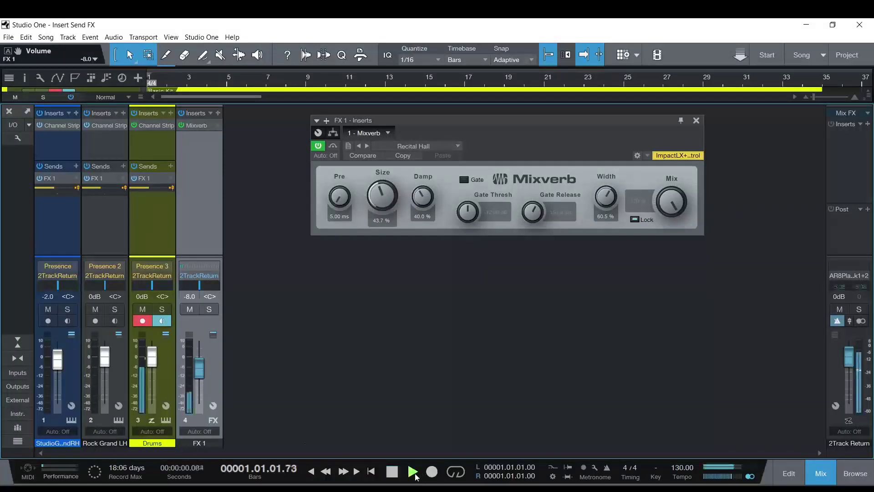
{"action": "mouse_move", "coordinate": [197, 373]}
{"action": "left_mouse_down"}
{"action": "mouse_move", "coordinate": [200, 359]}
{"action": "mouse_move", "coordinate": [203, 373]}
{"action": "left_mouse_up"}
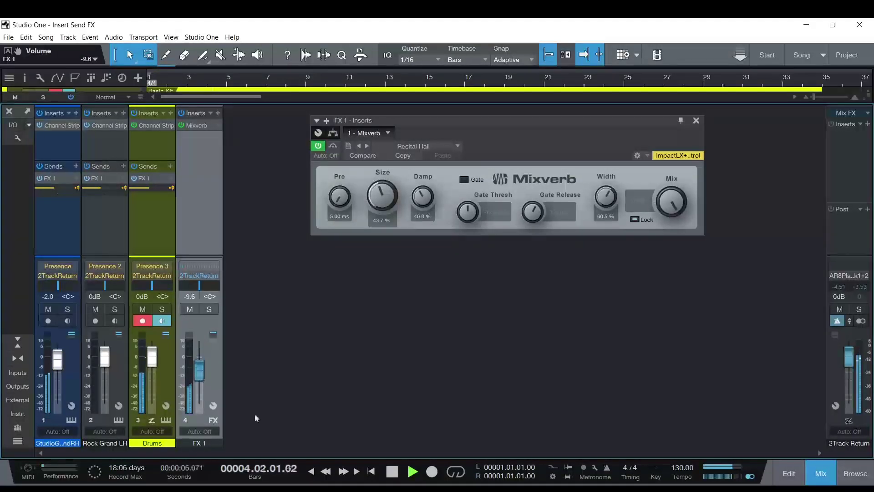
{"action": "key", "text": "space"}
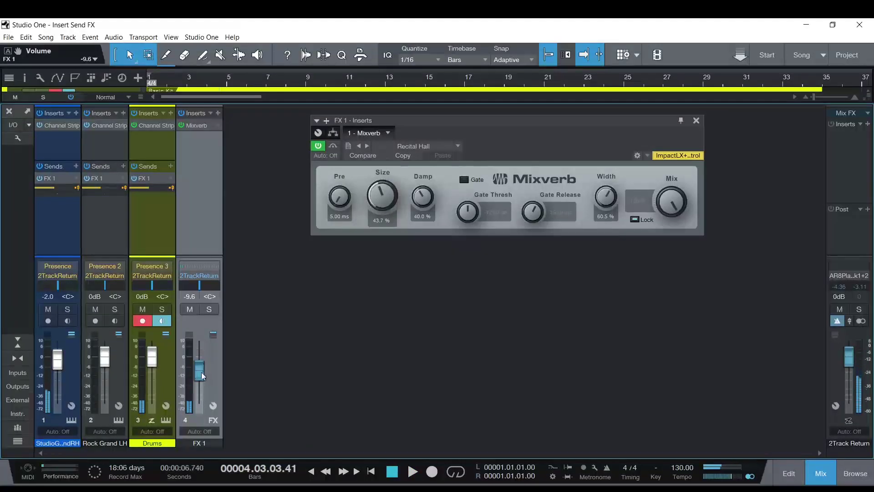
{"action": "left_click_drag", "start_coordinate": [203, 367], "coordinate": [203, 370]}
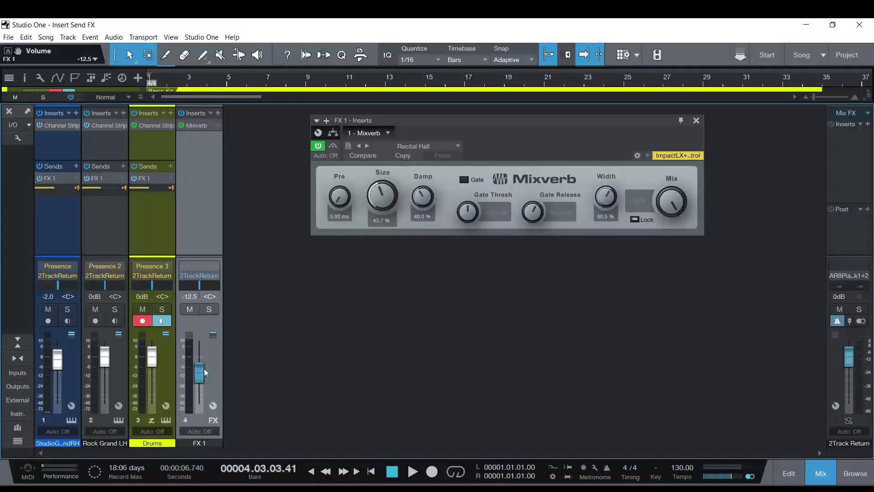
{"action": "left_click_drag", "start_coordinate": [204, 368], "coordinate": [203, 358]}
Set FX 1 volume to -10 dB and add an automation ramp rising to 0 dB around bar 15.
{"action": "left_click", "coordinate": [191, 296]}
{"action": "type", "text": "-10"}
{"action": "key", "text": "Return"}
{"action": "left_click", "coordinate": [832, 478]}
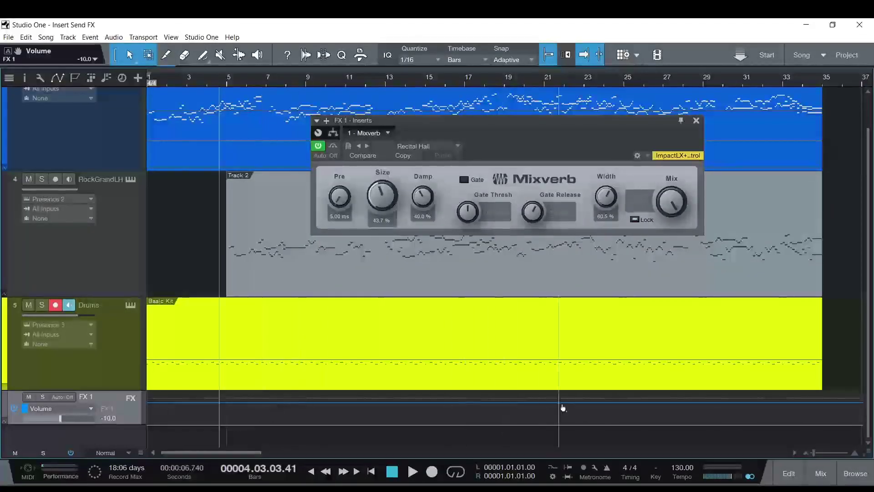
{"action": "left_click", "coordinate": [222, 402]}
{"action": "left_click", "coordinate": [311, 402]}
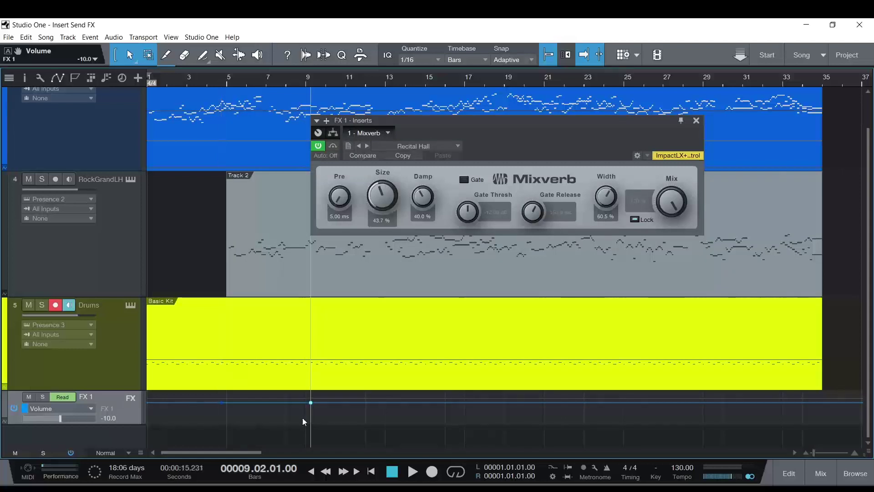
{"action": "left_click_drag", "start_coordinate": [310, 404], "coordinate": [420, 406]}
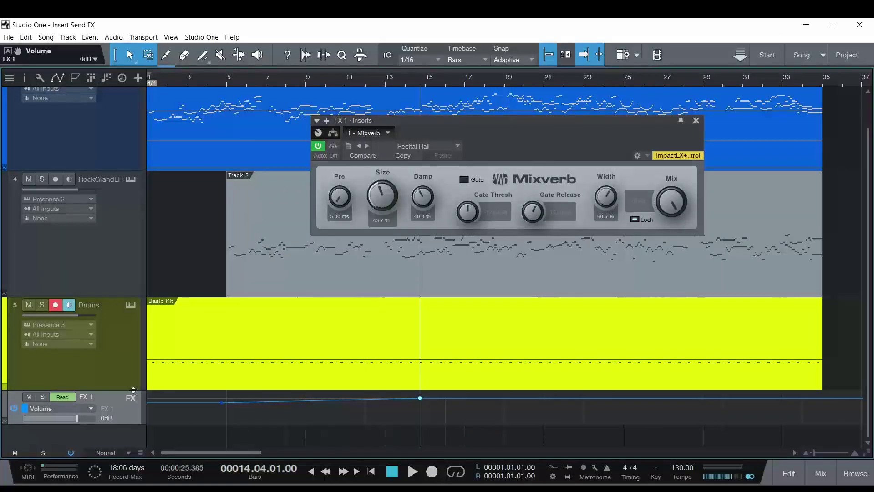
Shrink the Drums track and play from bar 3 with the mixer shown to hear the ramp.
{"action": "left_click_drag", "start_coordinate": [133, 390], "coordinate": [130, 346]}
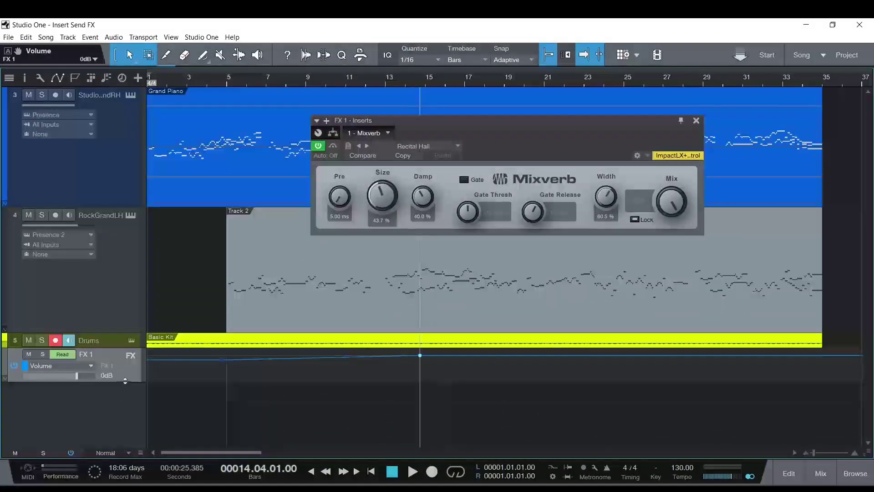
{"action": "scroll", "coordinate": [195, 201], "scroll_direction": "down", "scroll_amount": 3}
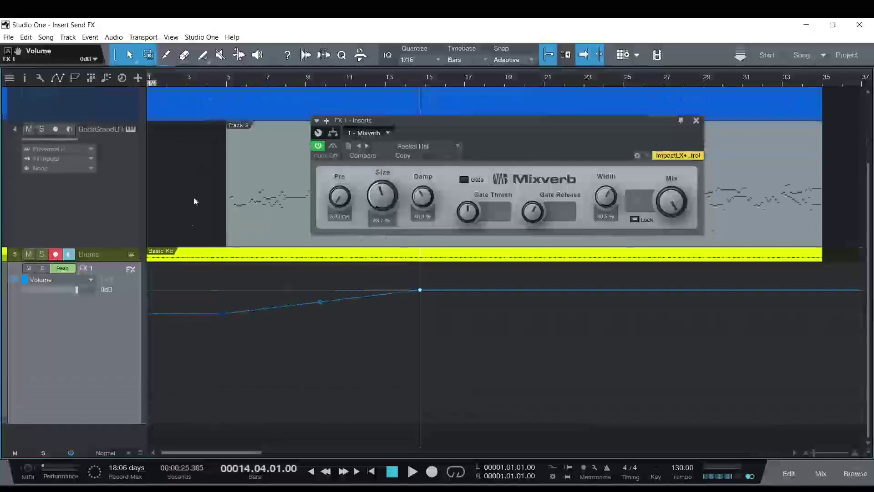
{"action": "left_click", "coordinate": [201, 87]}
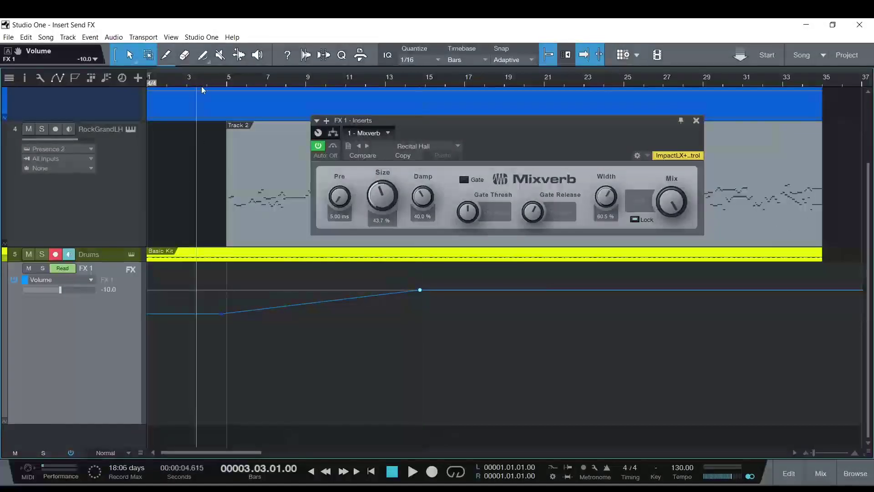
{"action": "key", "text": "space"}
{"action": "left_click", "coordinate": [822, 473]}
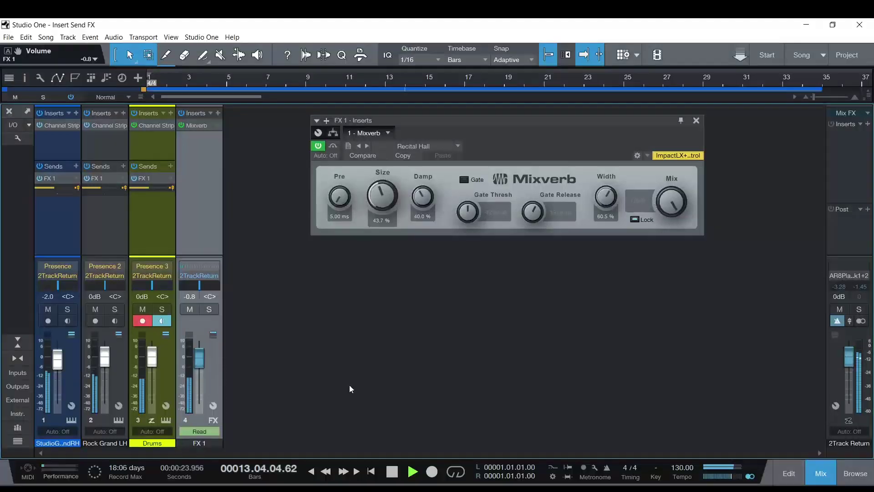
{"action": "left_click", "coordinate": [392, 473]}
Return to the arrange view showing the FX 1 volume automation ramp.
{"action": "left_click", "coordinate": [816, 468]}
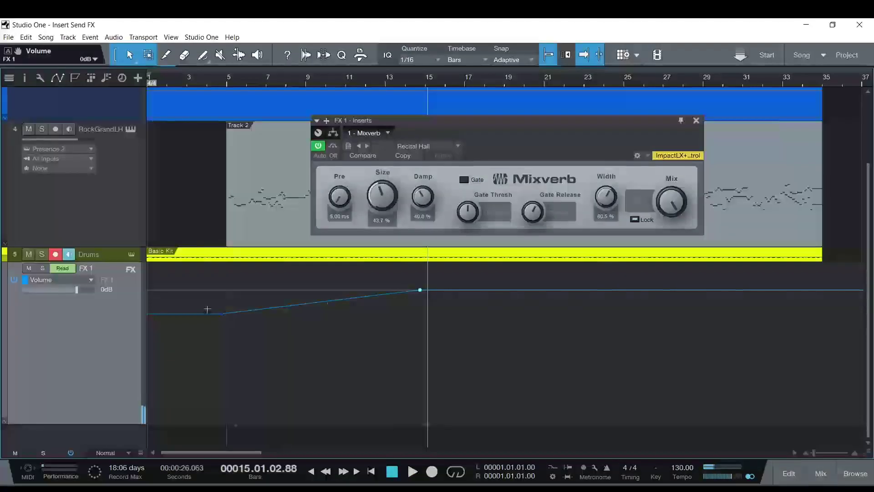